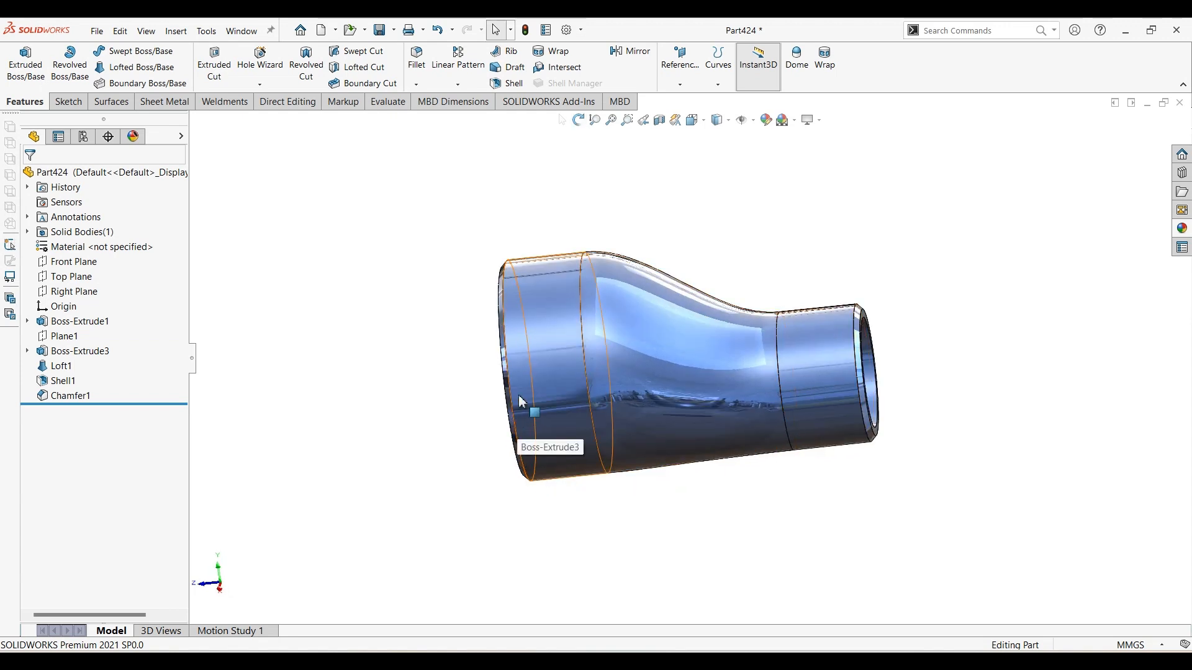
Consult the Part424 drawing for the reducer's dimensions and create a new part document
middle_click_drag(891, 284, 937, 372)
left_click(619, 660)
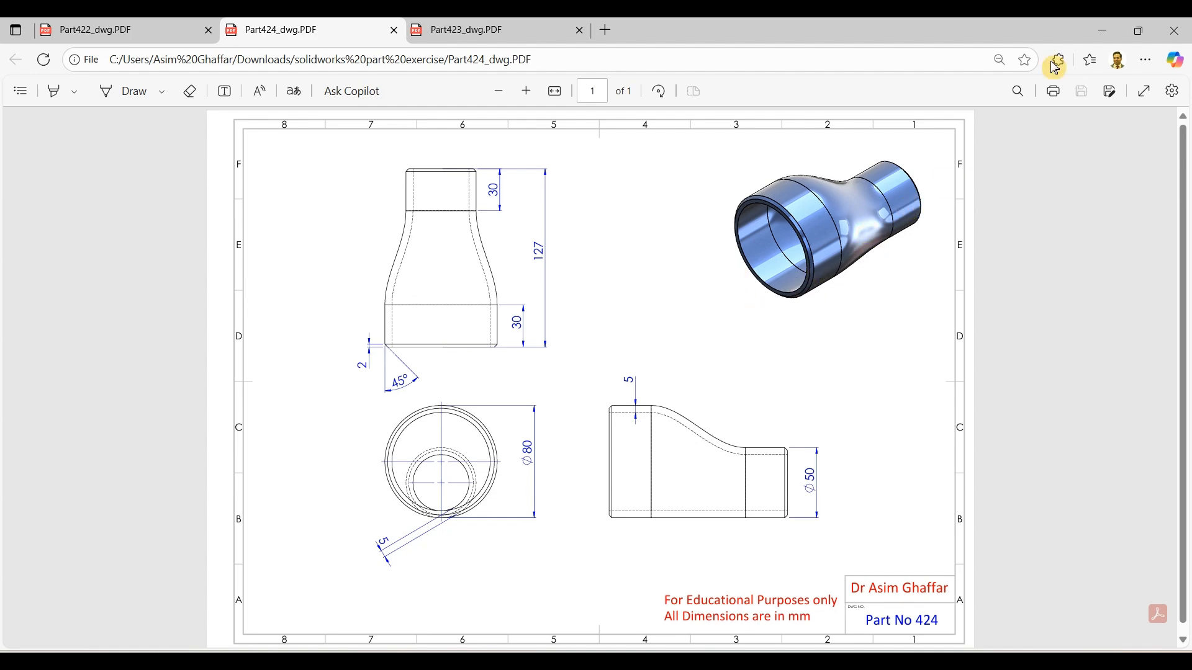
left_click(1102, 31)
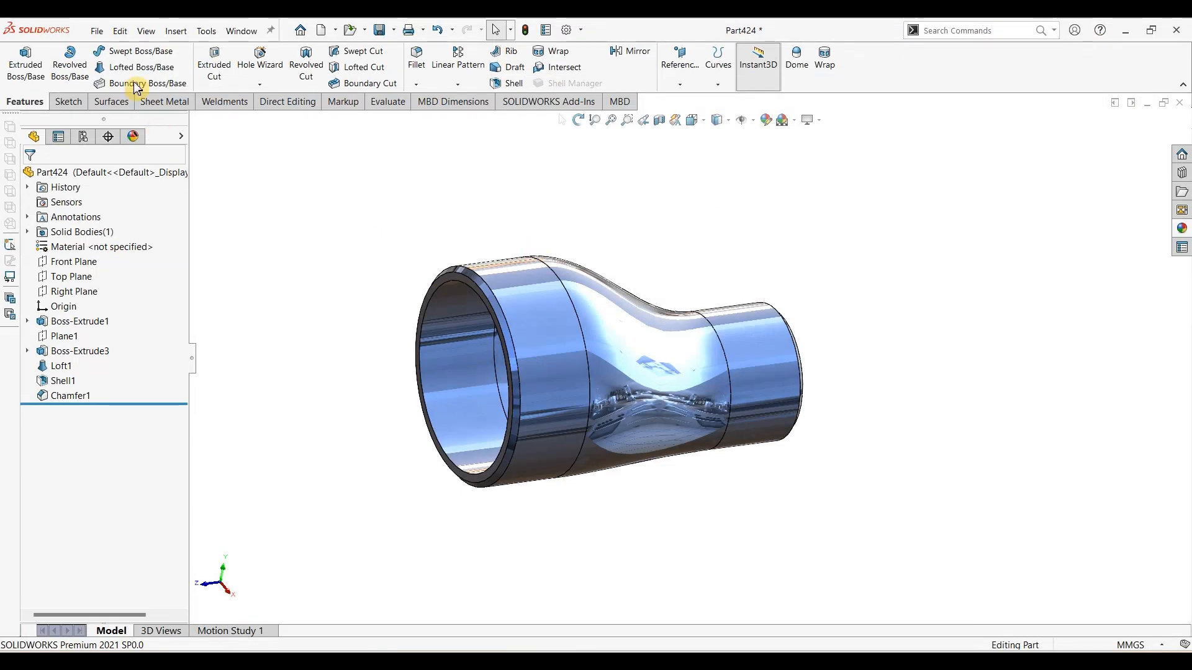
left_click(97, 31)
left_click(112, 52)
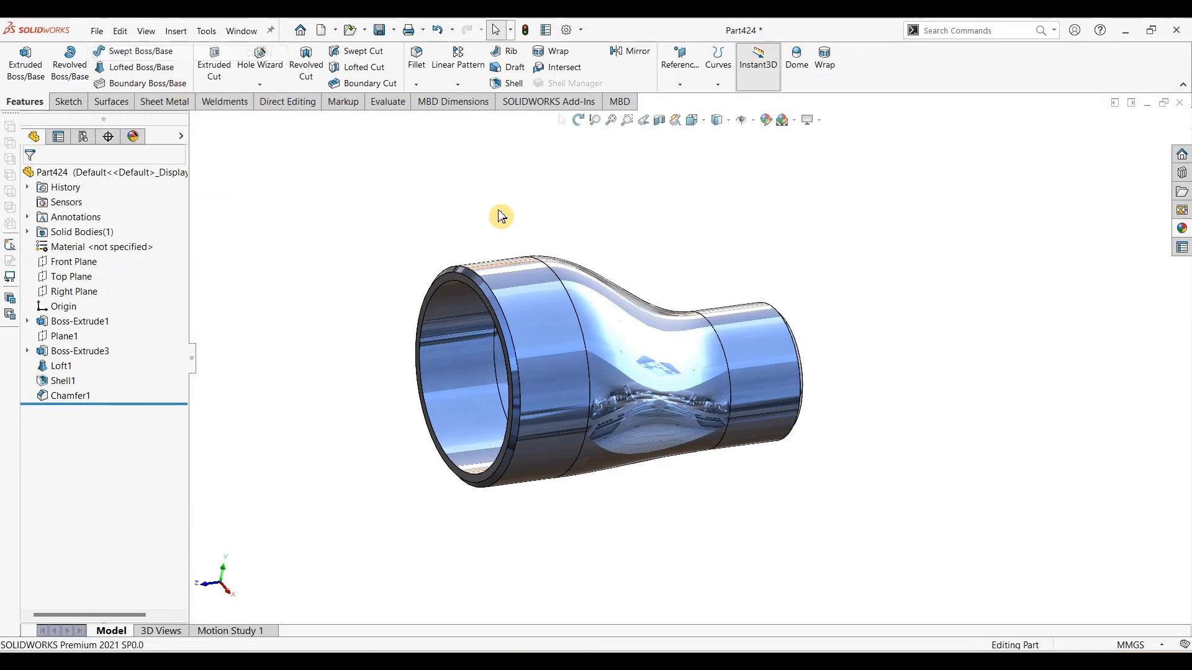
left_click(672, 463)
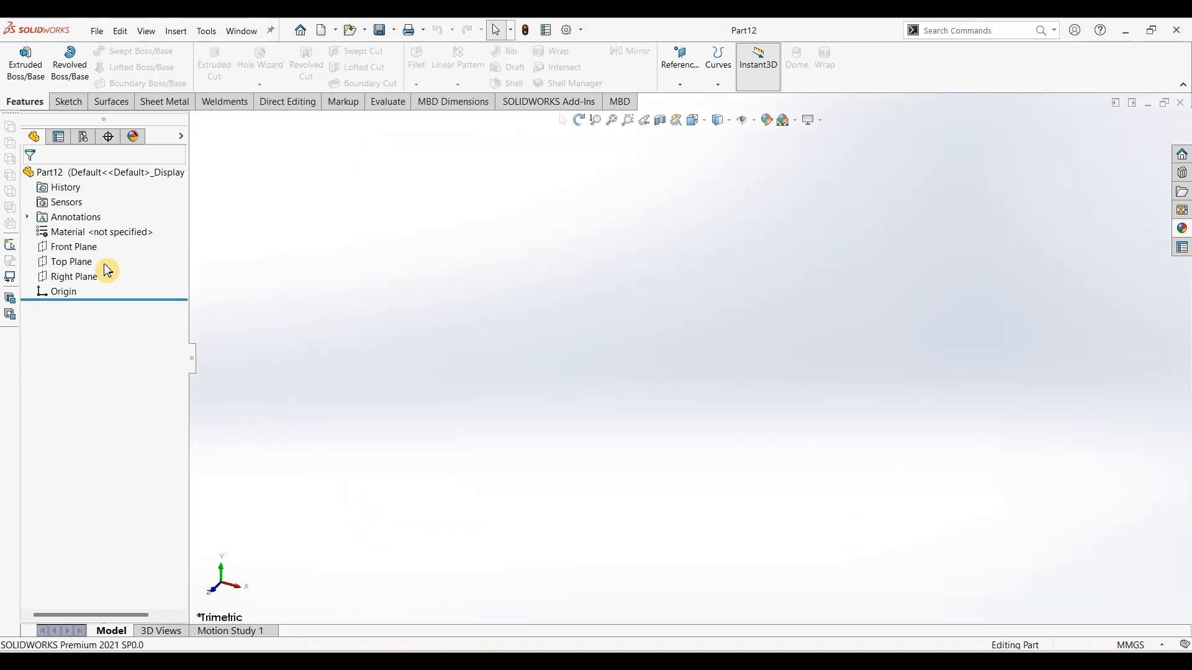
Sketch a circle about 81 mm in diameter on the Front Plane, centred on the origin
left_click(78, 248)
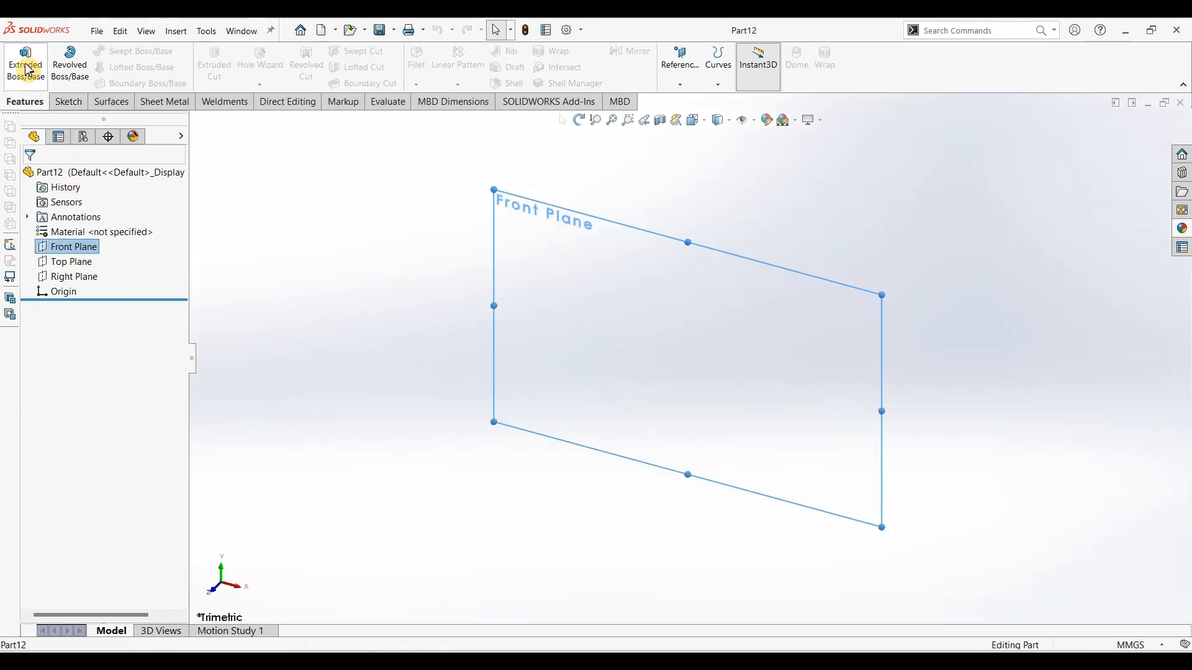
left_click(68, 103)
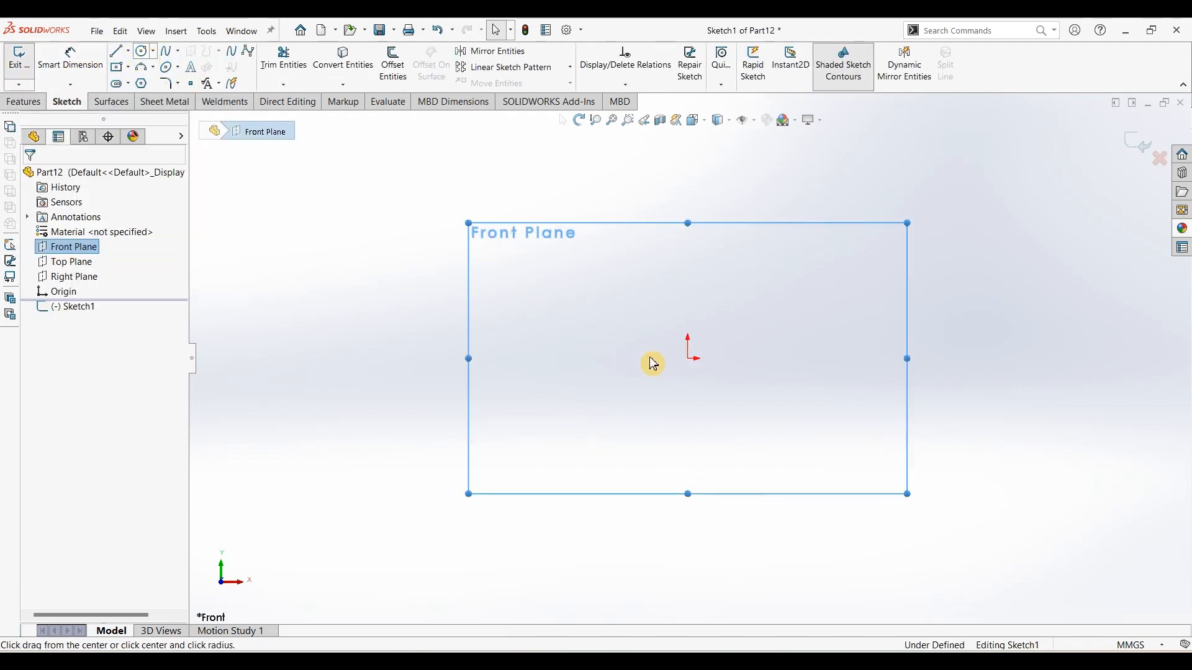
left_click_drag(688, 359, 758, 288)
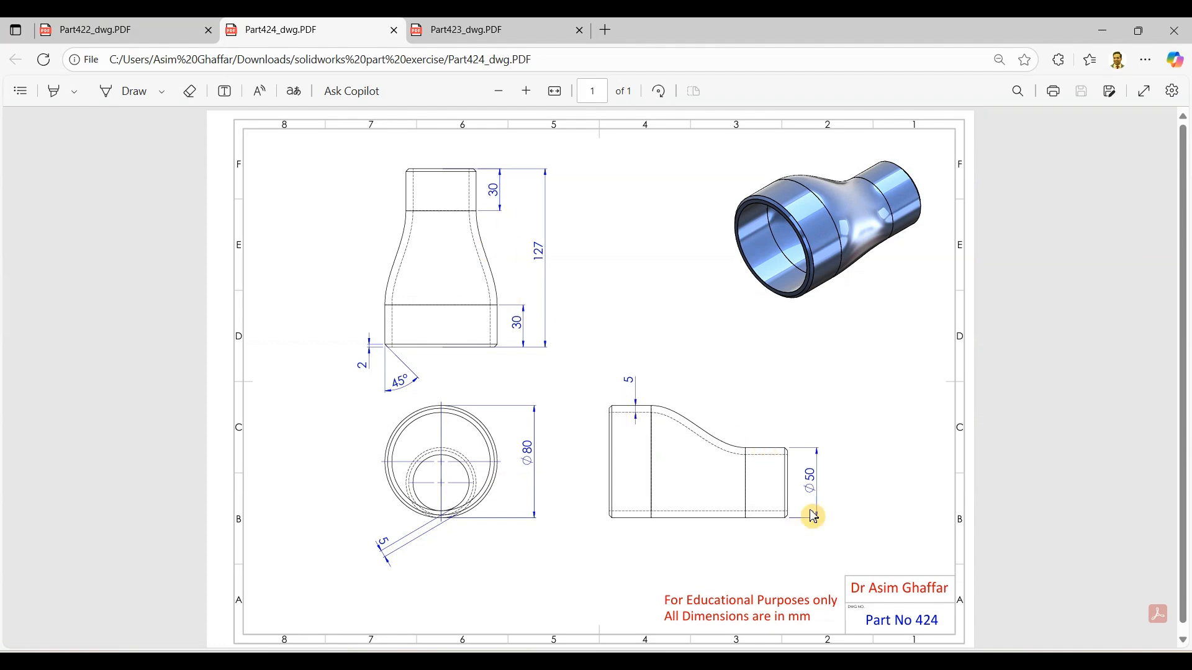
left_click(1105, 32)
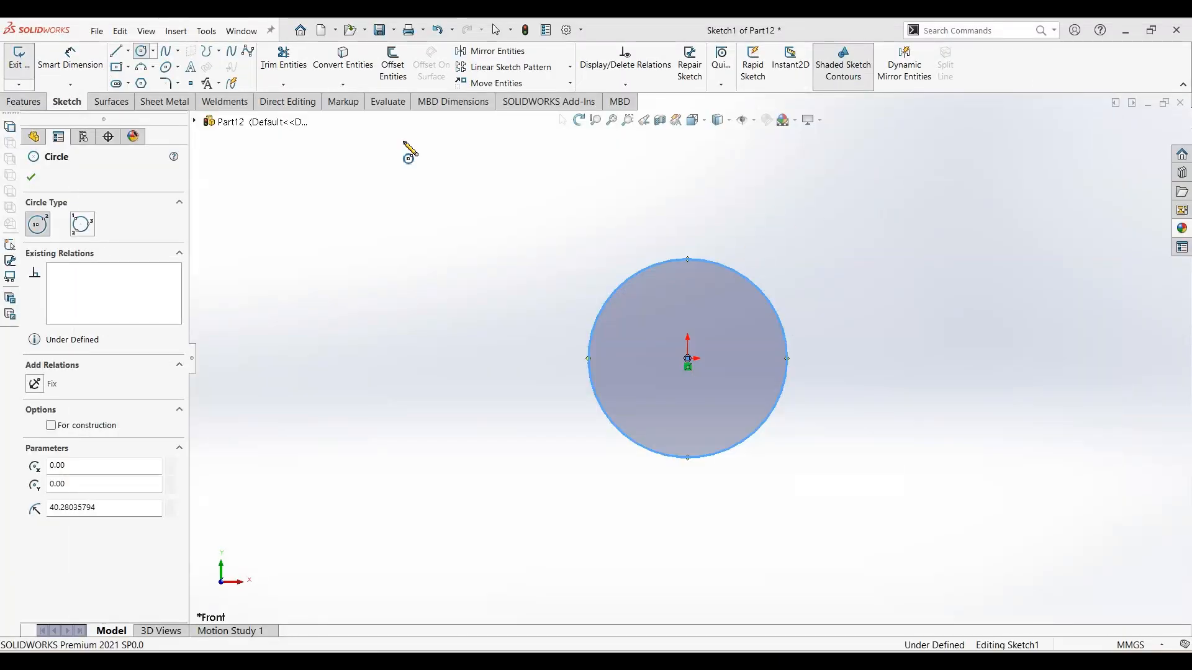
key("Escape")
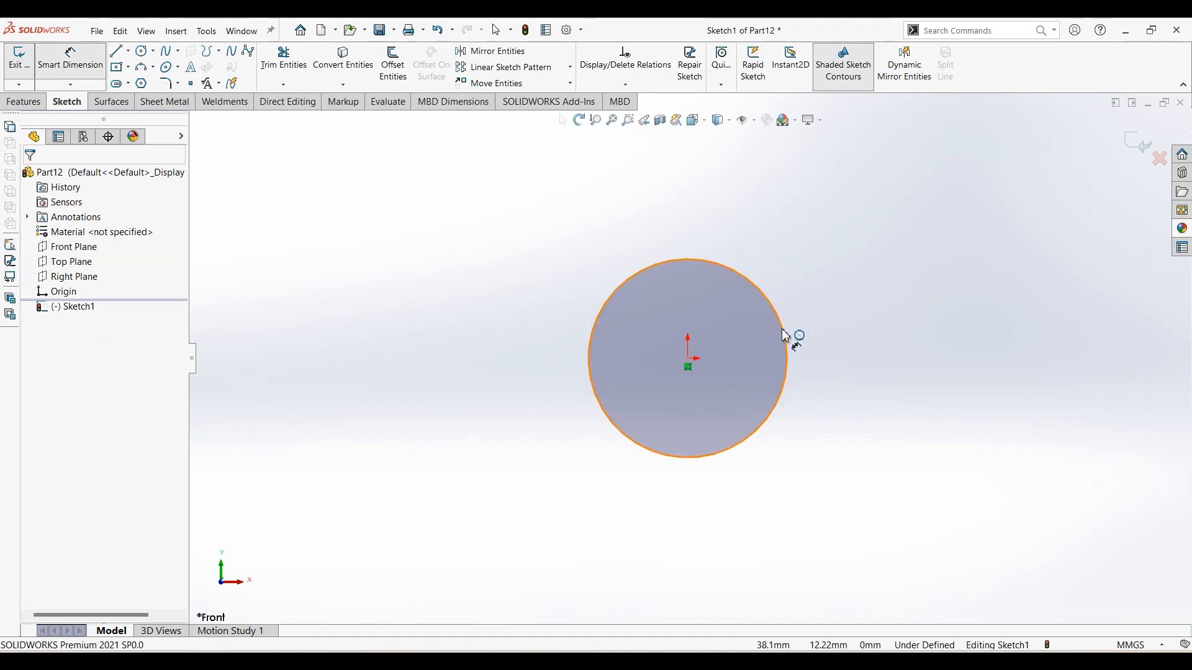
Dimension the circle's diameter and set it to 50 mm
left_click(825, 301)
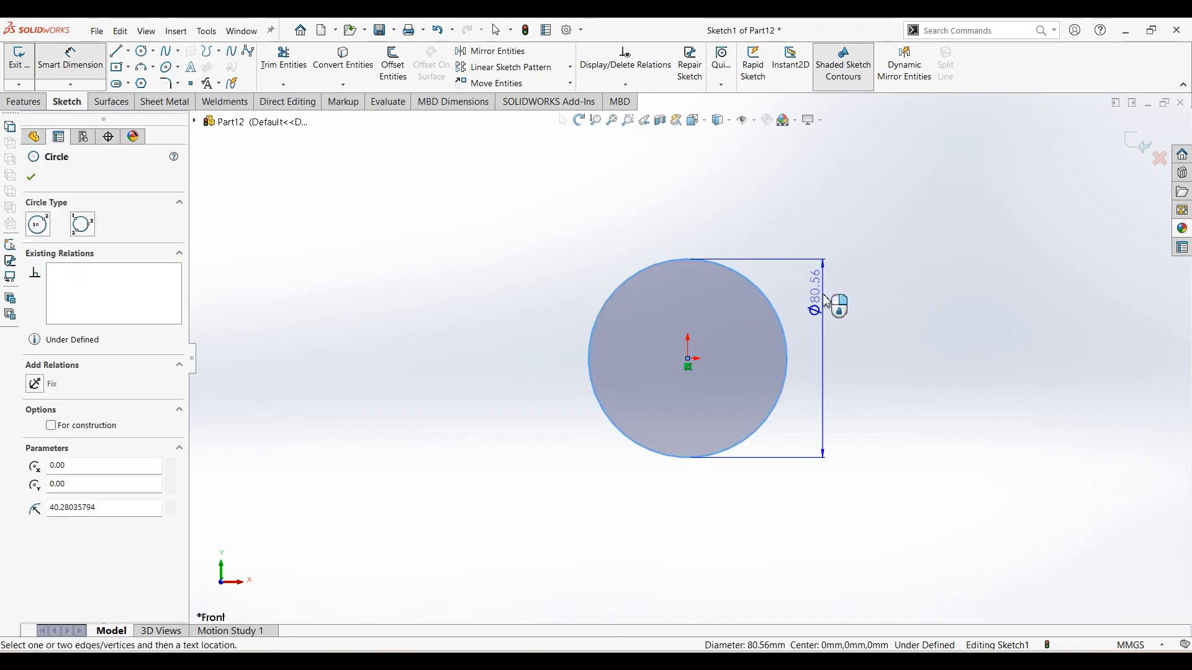
left_click(825, 302)
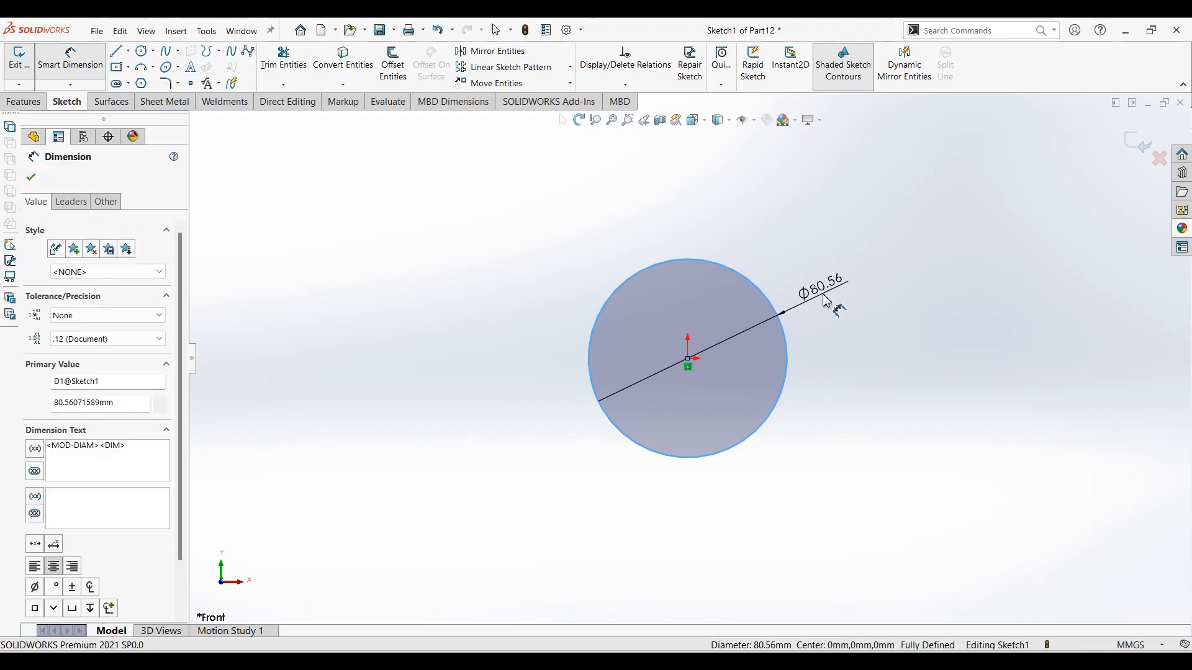
type("50")
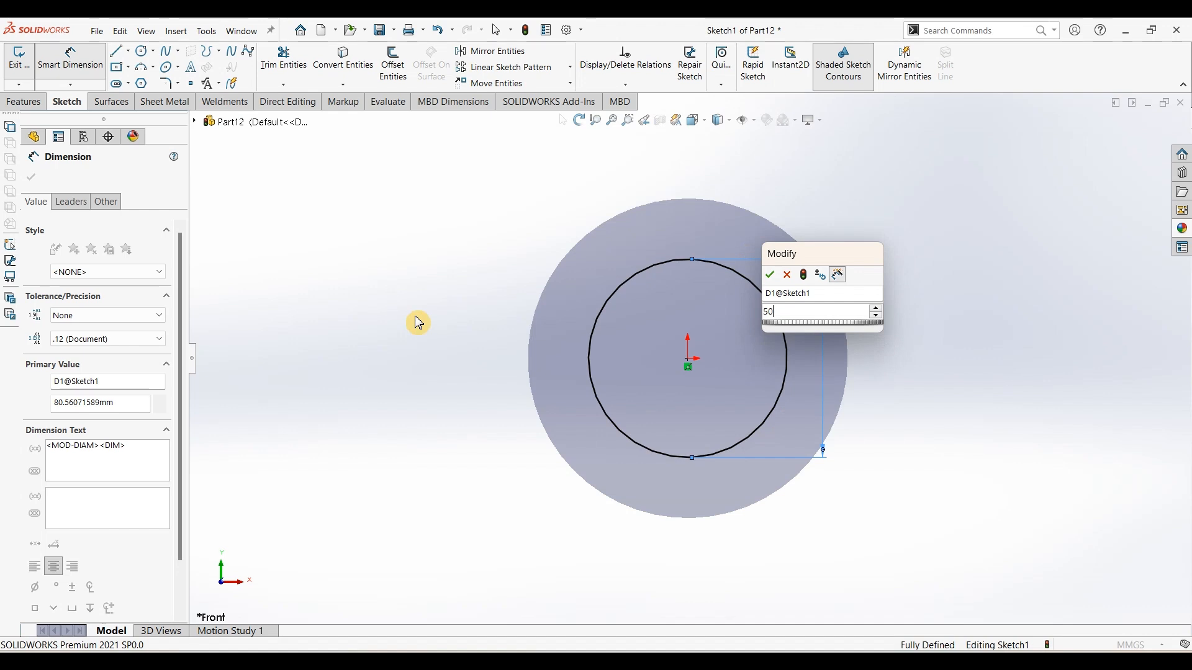
key("Return")
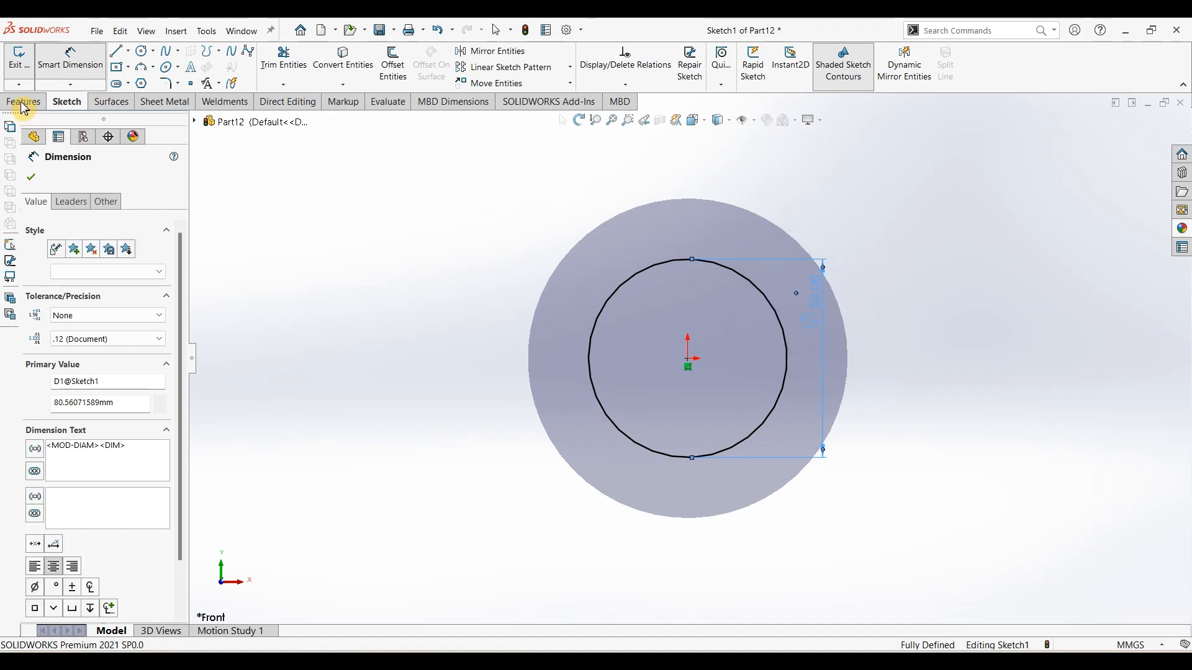
Extrude the 50 mm circle as a blind boss 30 mm deep
left_click(25, 104)
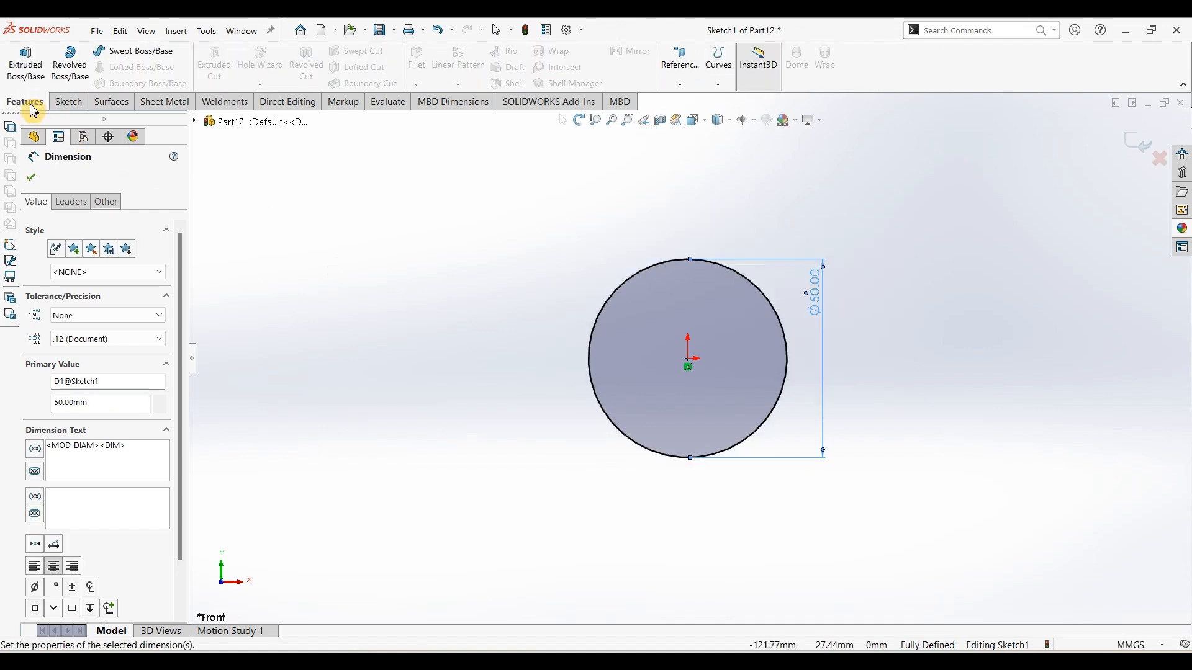
left_click(32, 70)
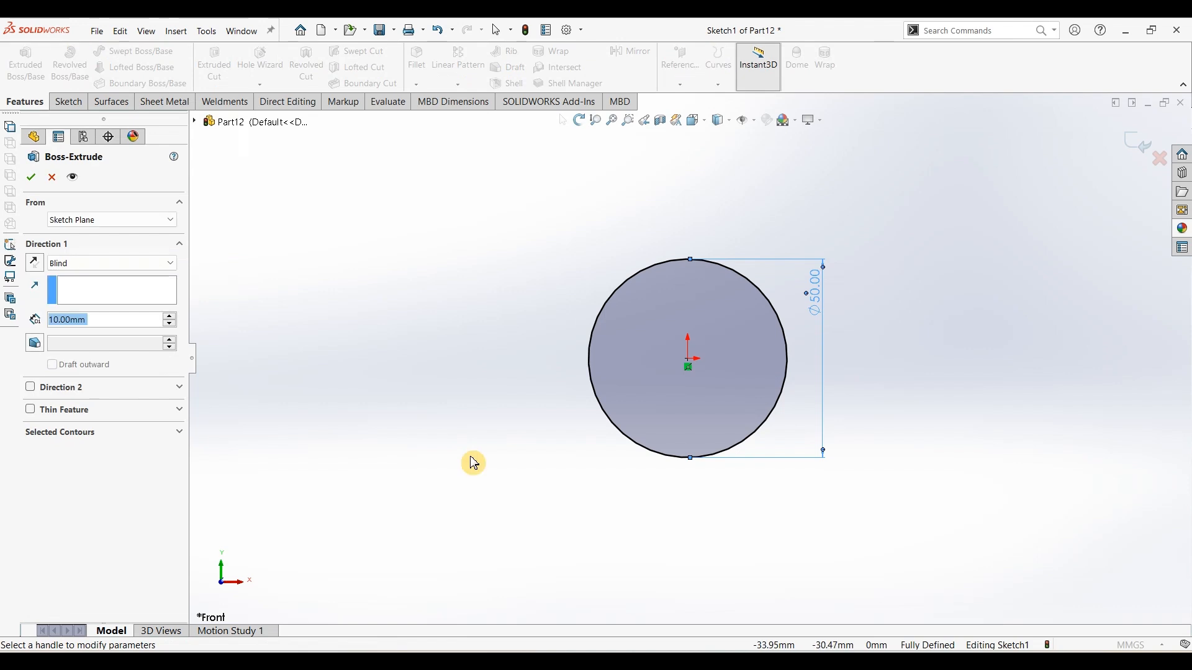
type("30")
key("Return")
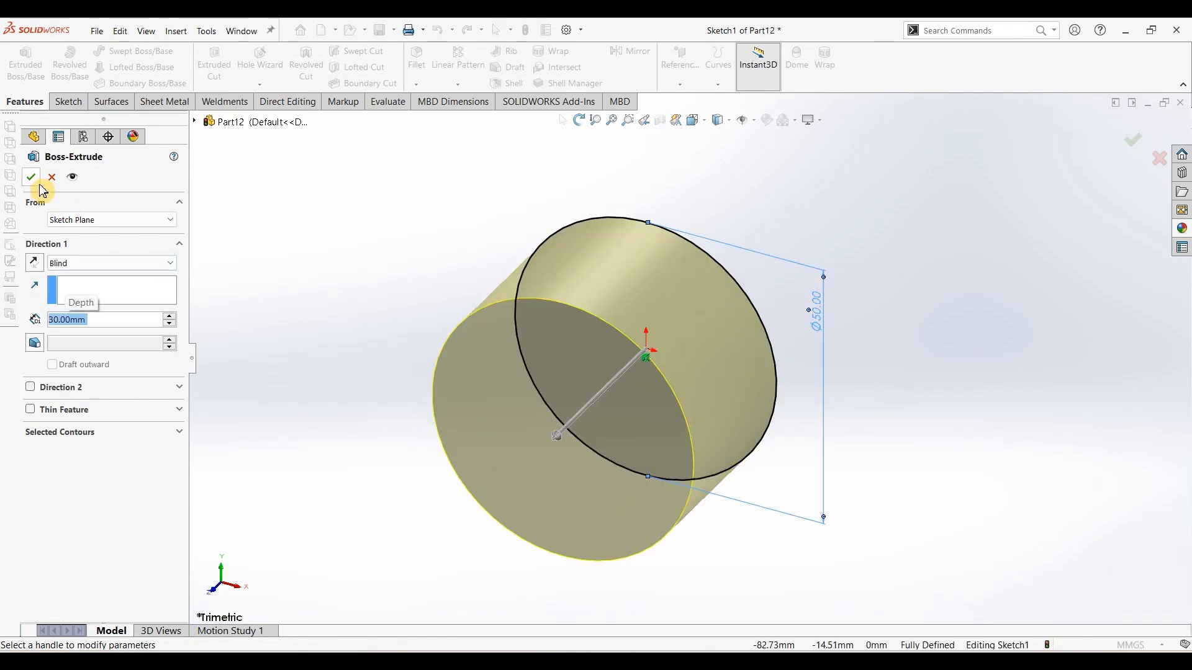
left_click(31, 177)
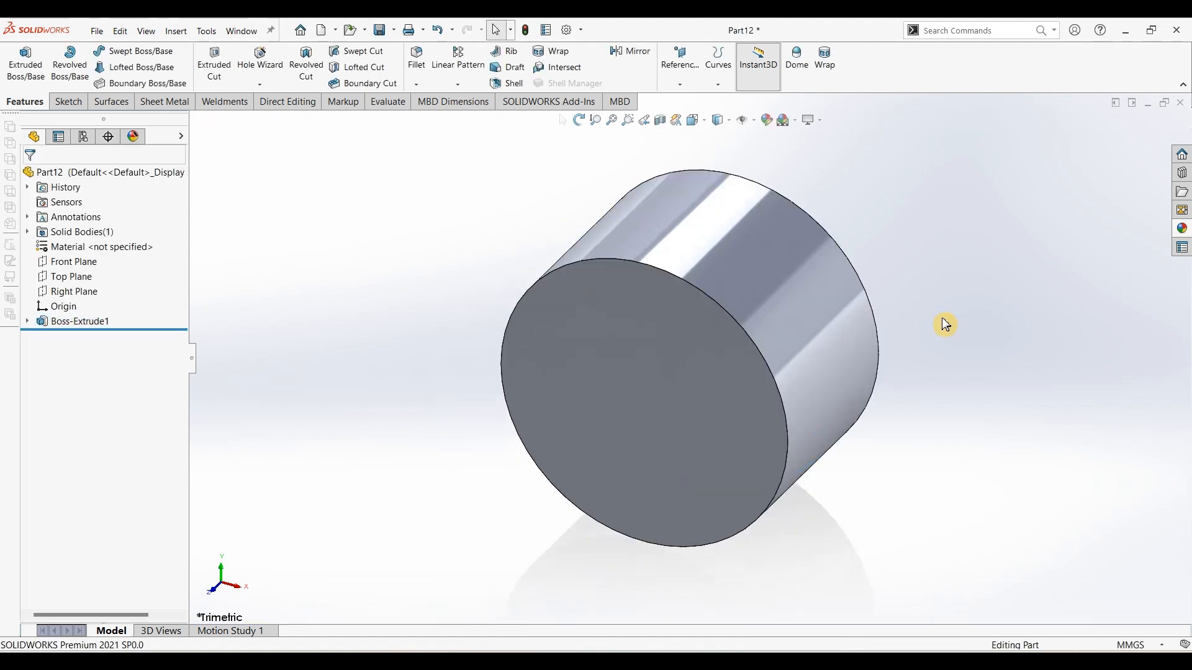
Create a reference plane offset 127 mm from the Front Plane, in front of the cylinder
left_click(70, 261)
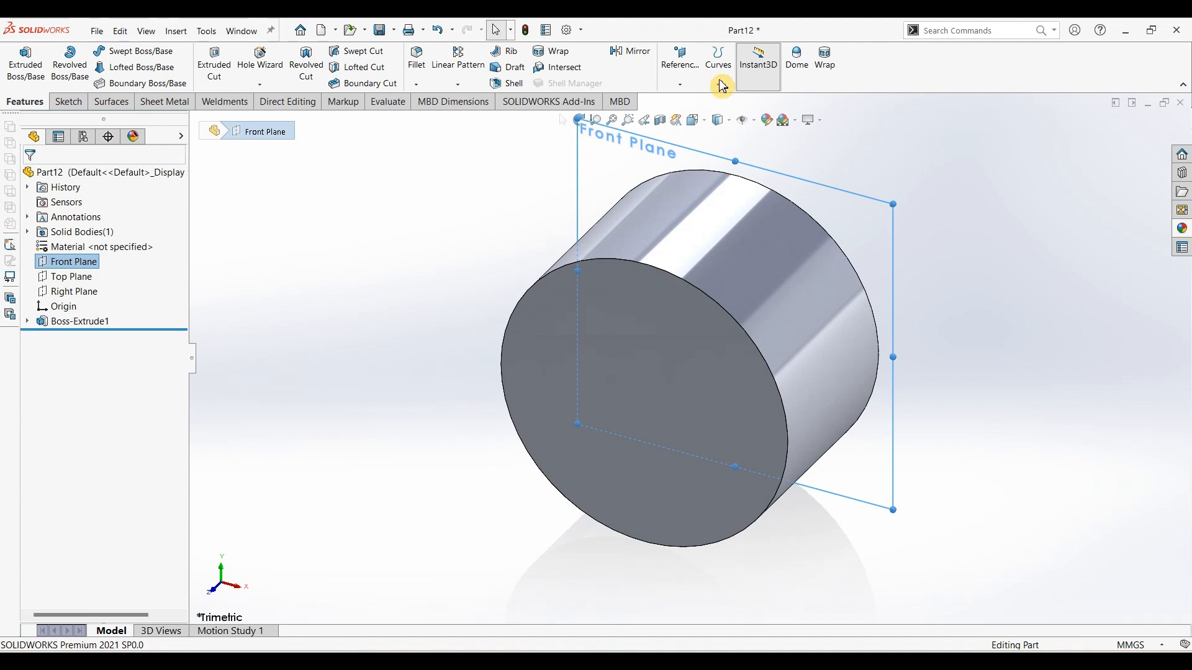
left_click(681, 84)
left_click(688, 99)
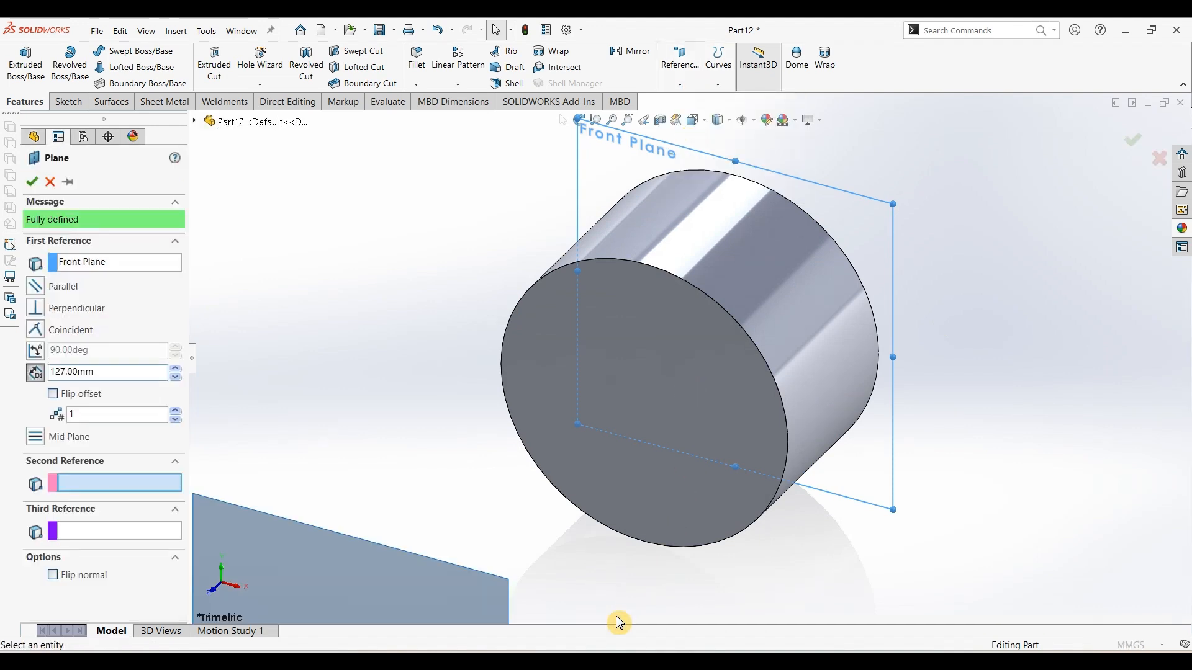
key("alt+Tab")
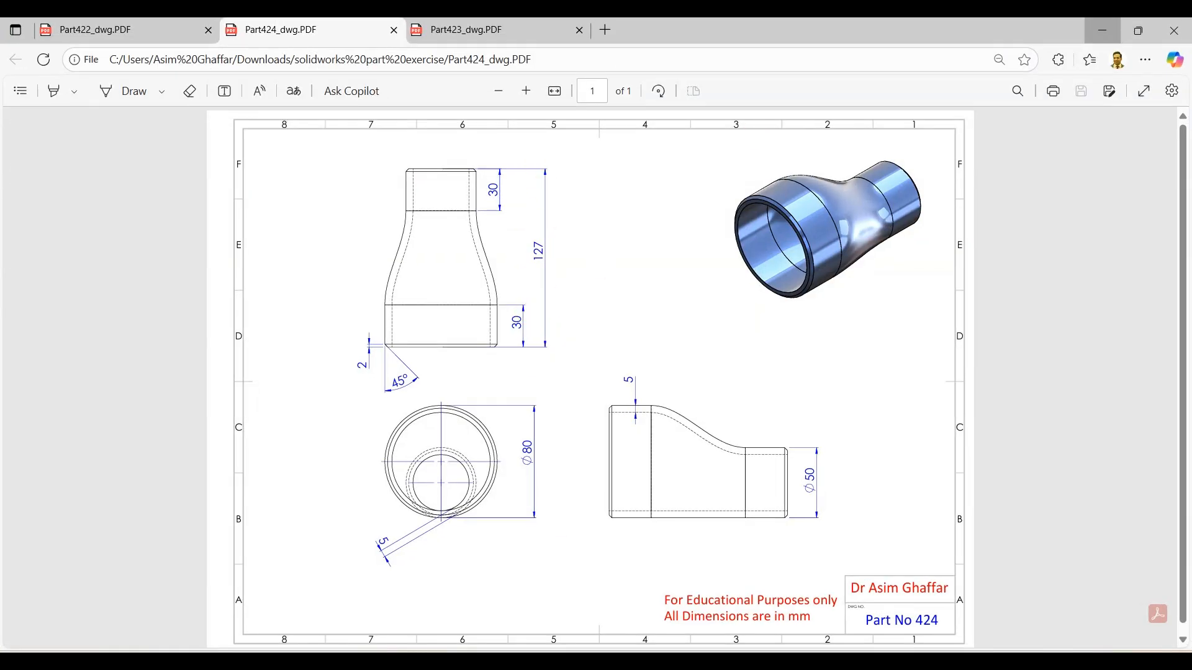
key("alt+Tab")
double_click(111, 371)
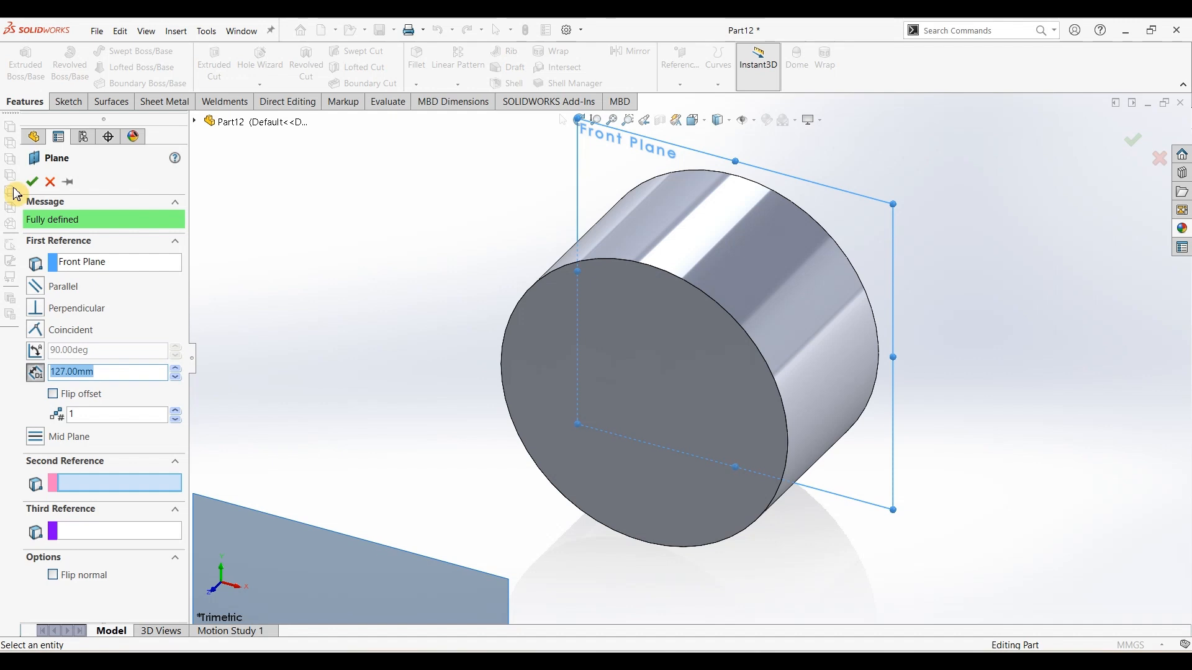
key("Return")
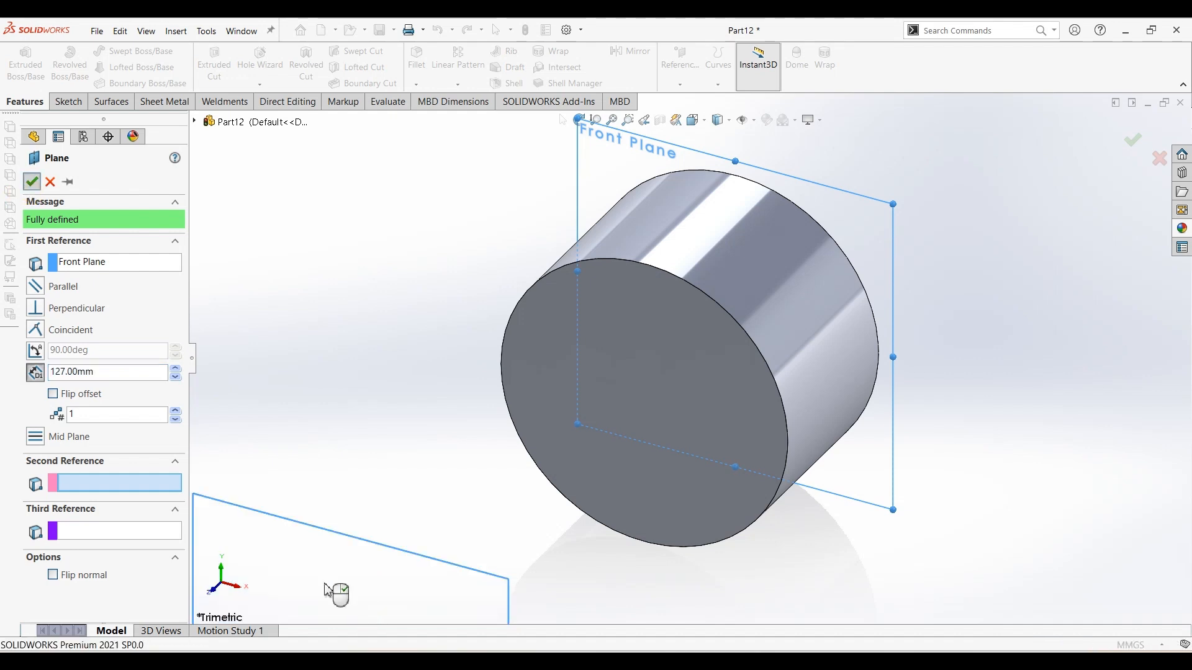
Sketch a circle about 62 mm in diameter on the offset plane, centred about 45 mm above and 11 mm left of the origin
scroll(325, 588, "up", 3)
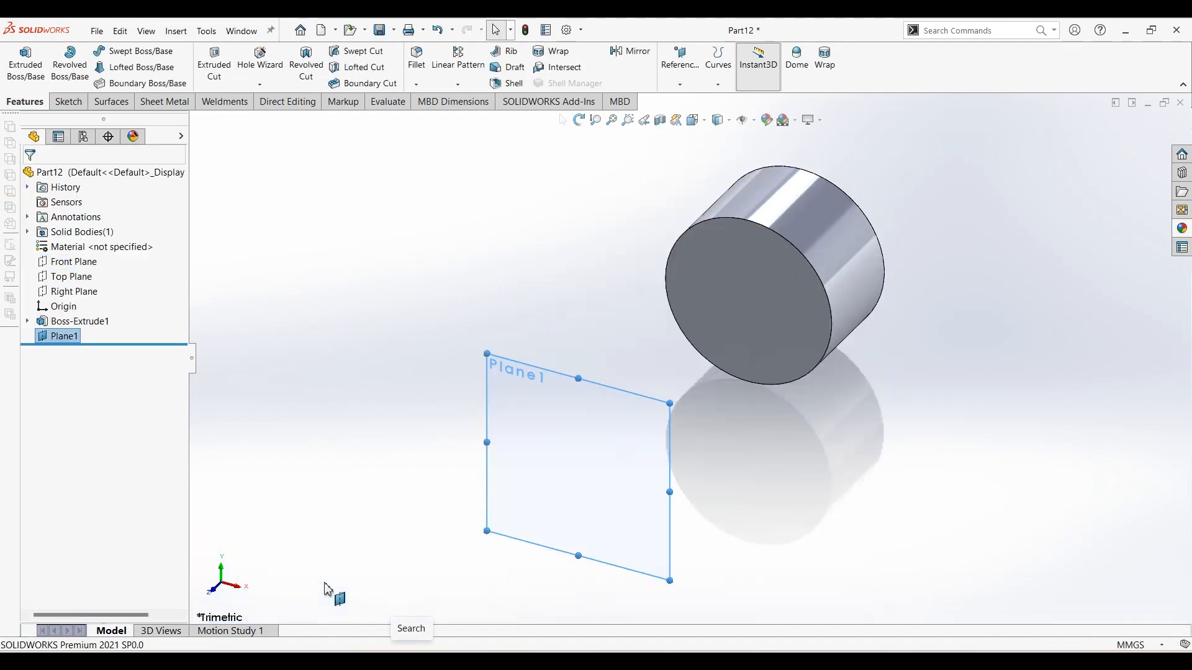
left_click(55, 101)
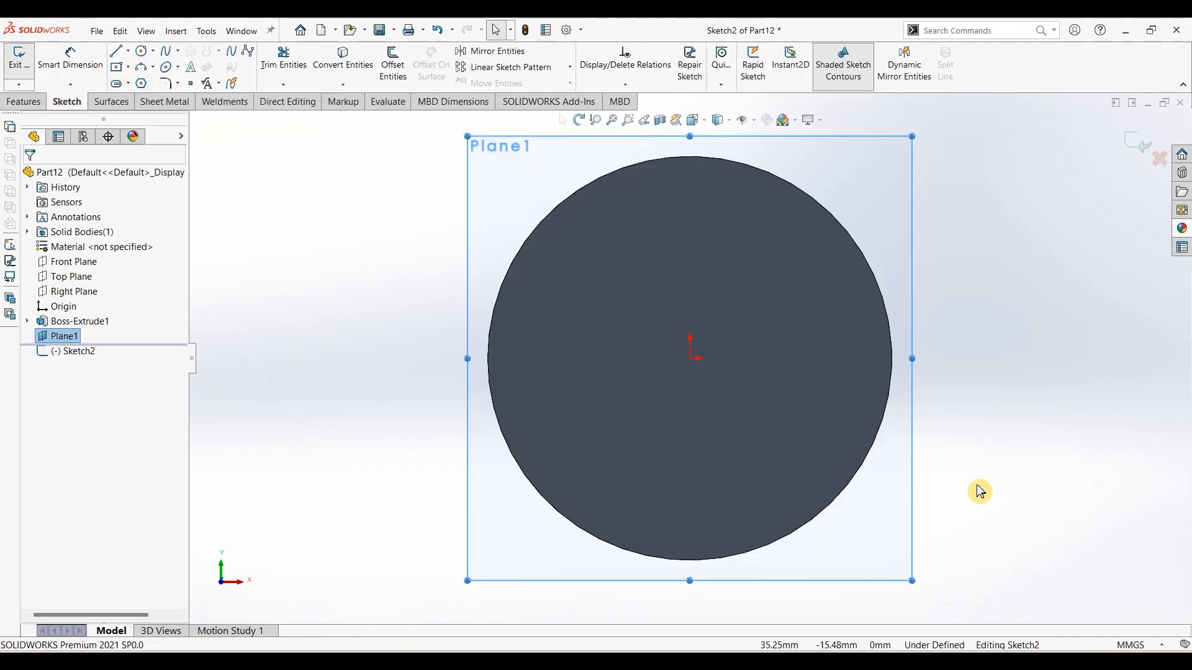
scroll(773, 433, "up", 5)
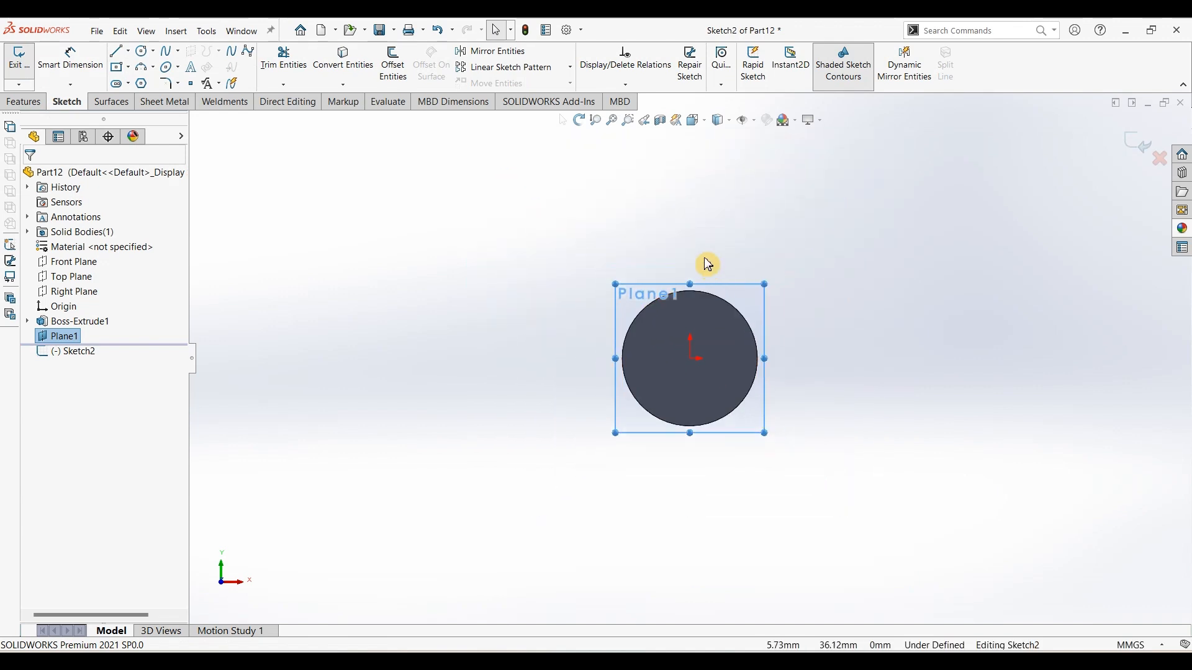
left_click(152, 58)
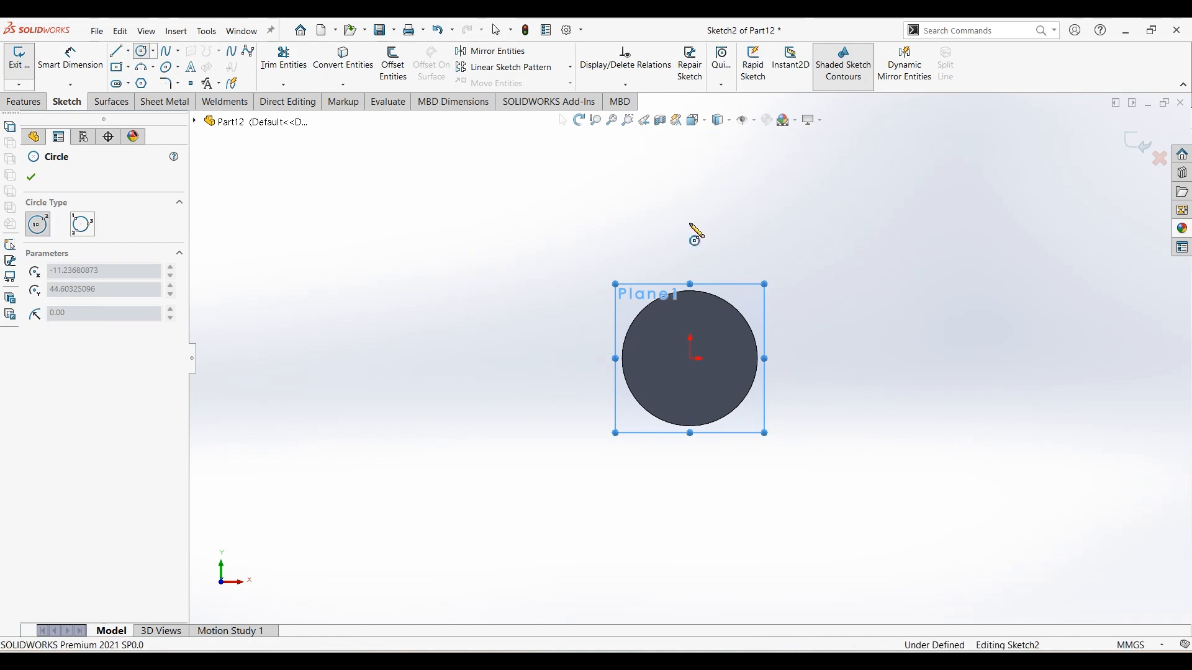
left_click(659, 237)
left_click(735, 201)
Dimension the diameter of the circle on the offset plane and set it to 80 mm
left_click(64, 55)
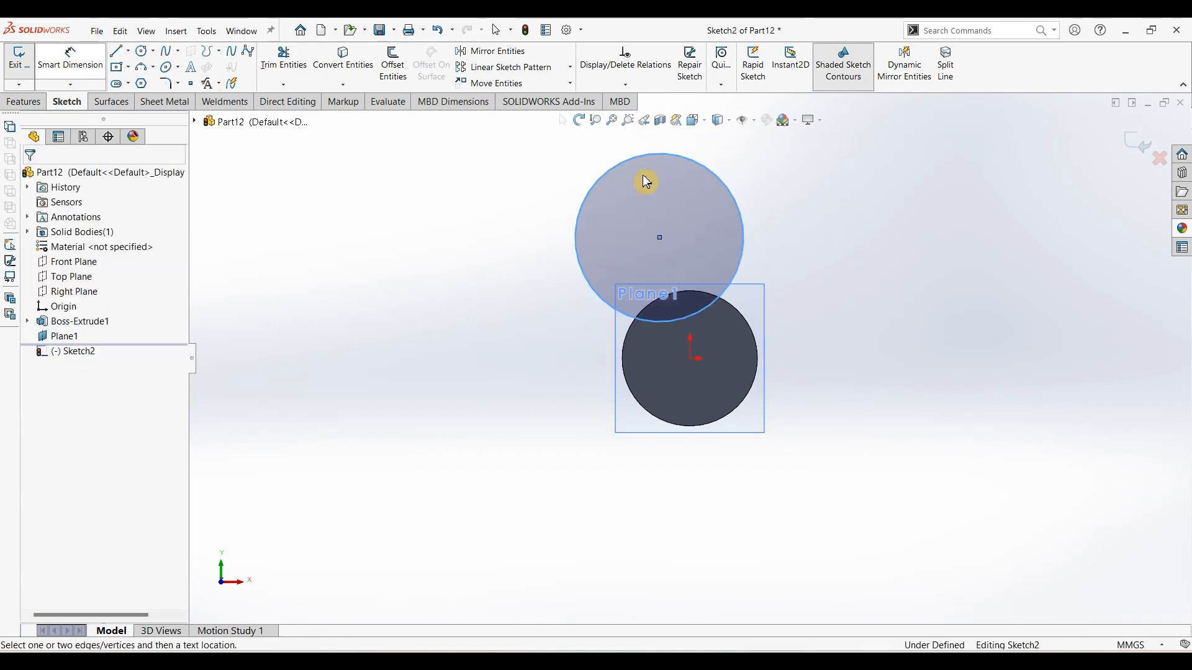
left_click(734, 197)
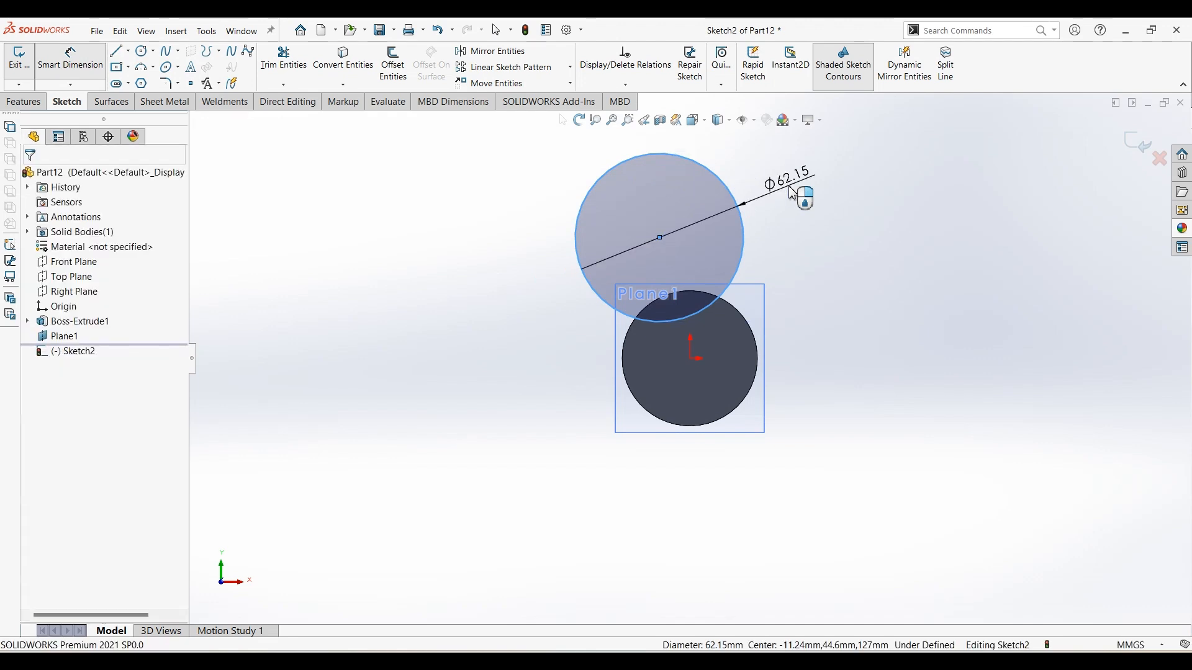
left_click(779, 187)
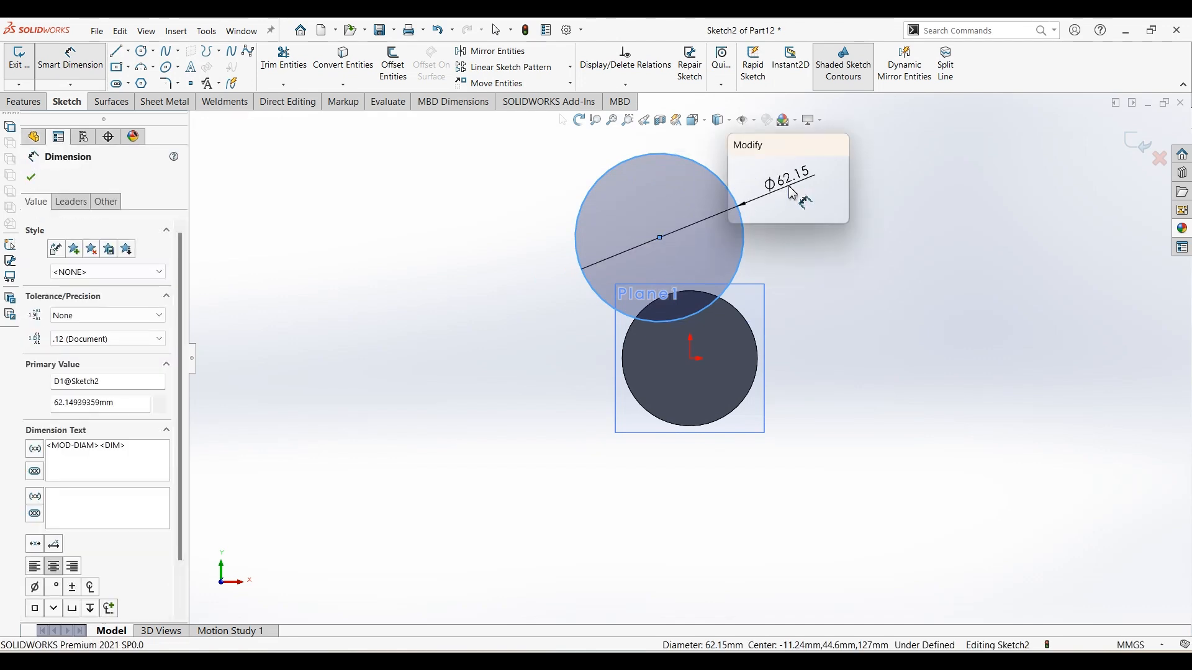
type("80")
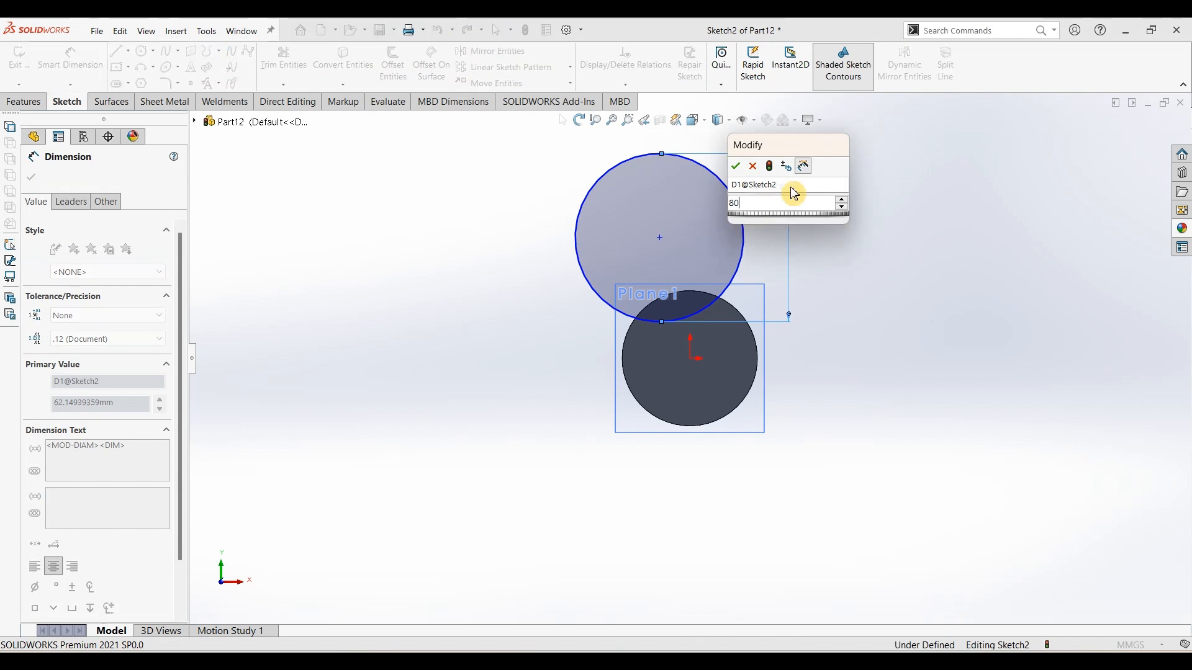
key("Return")
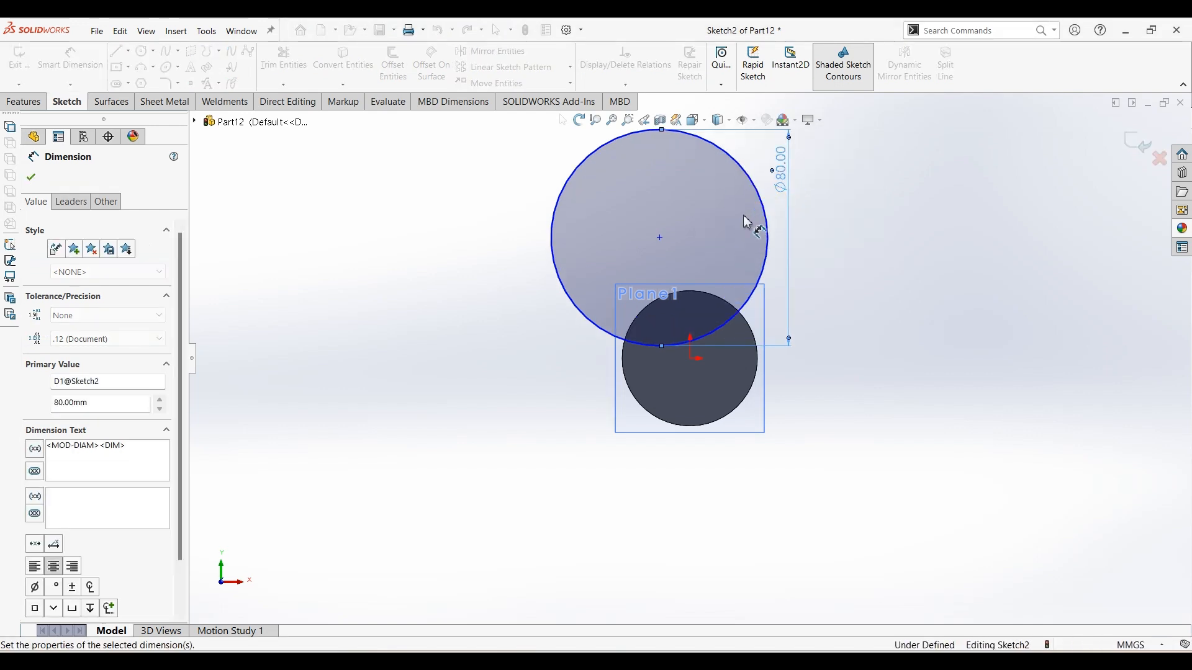
key("Escape")
Add a vertical relation between the 80 mm circle's centre and the origin
left_click(668, 248)
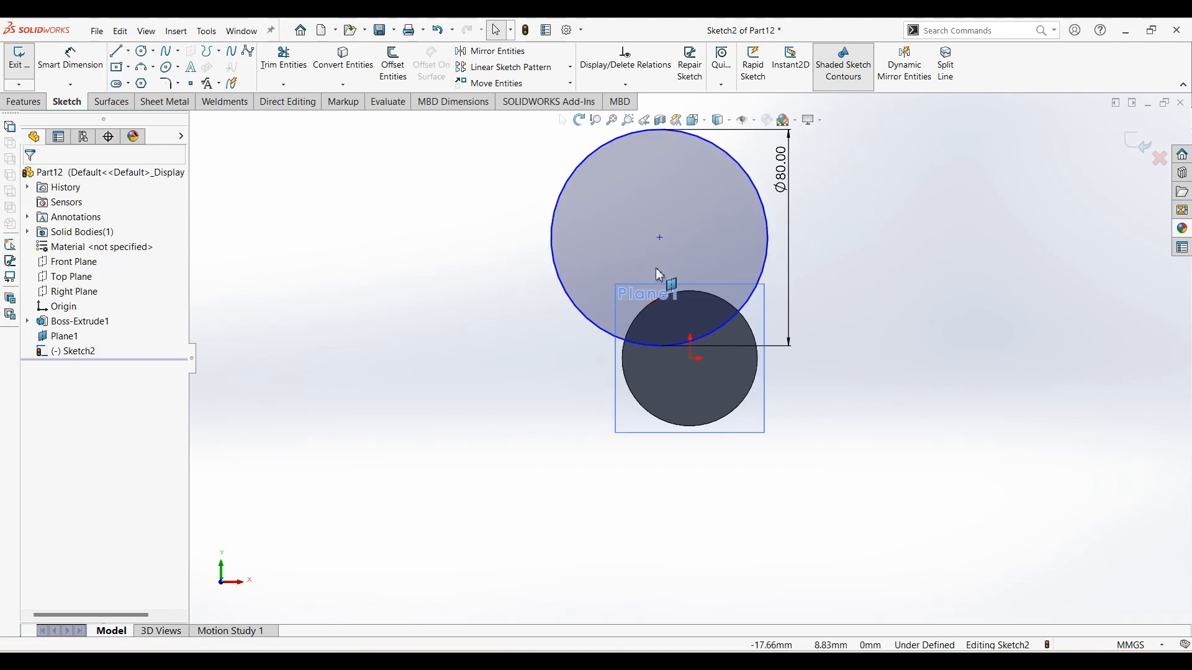
left_click(660, 238)
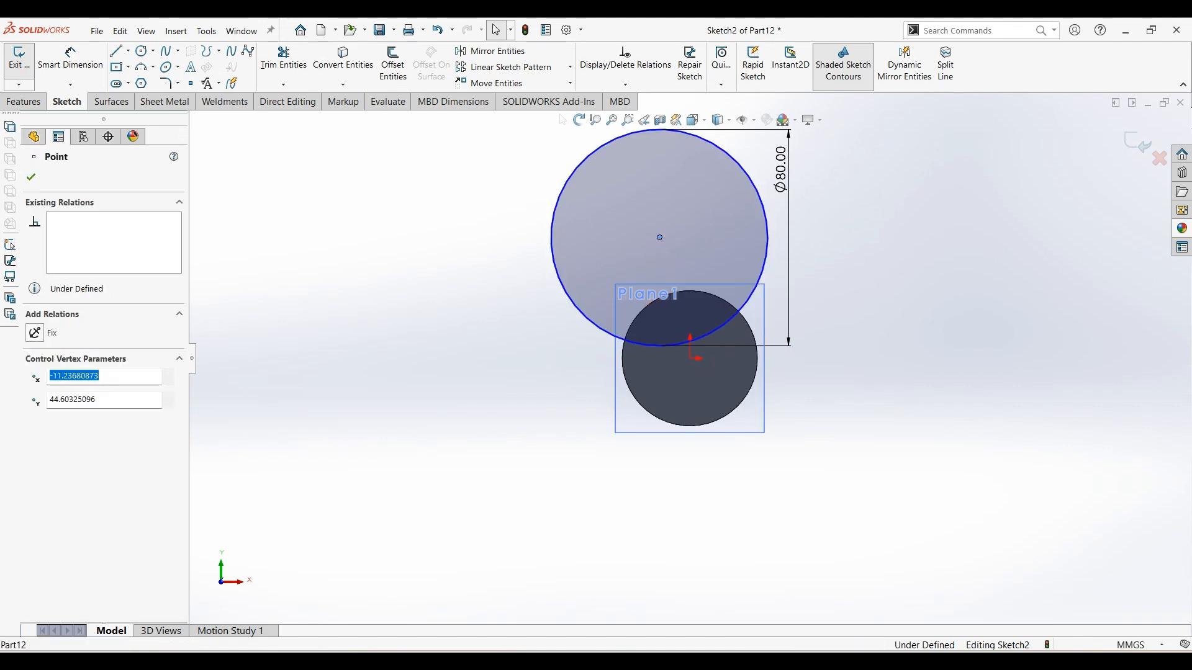
left_click(691, 359, "ctrl")
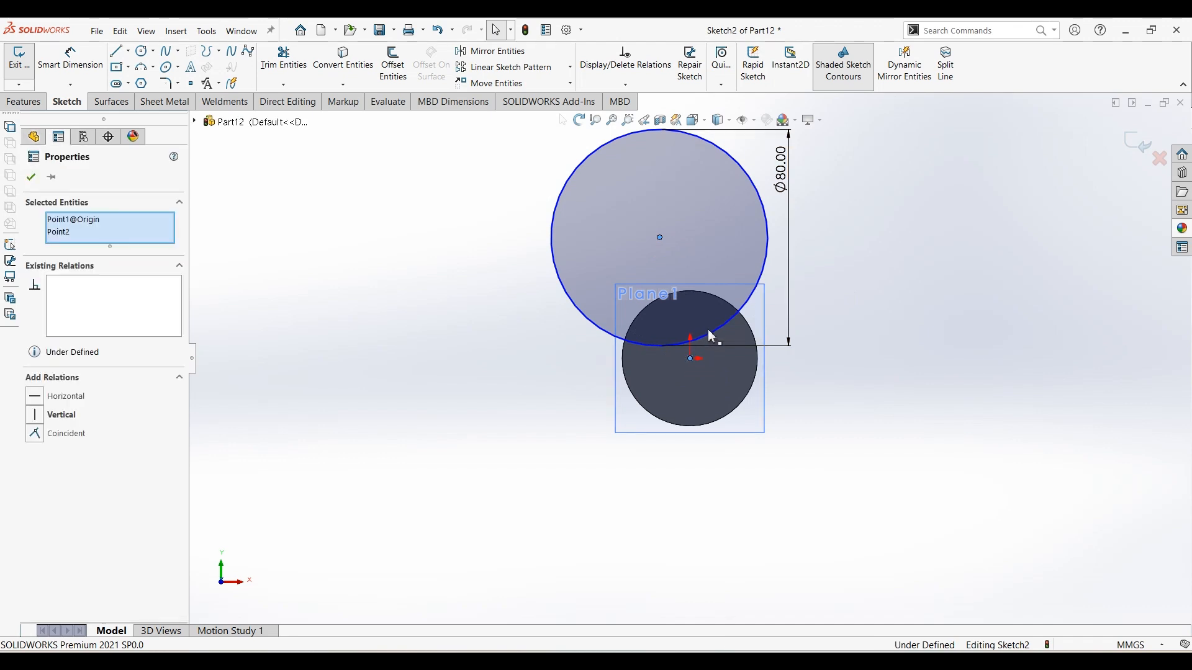
left_click(746, 307)
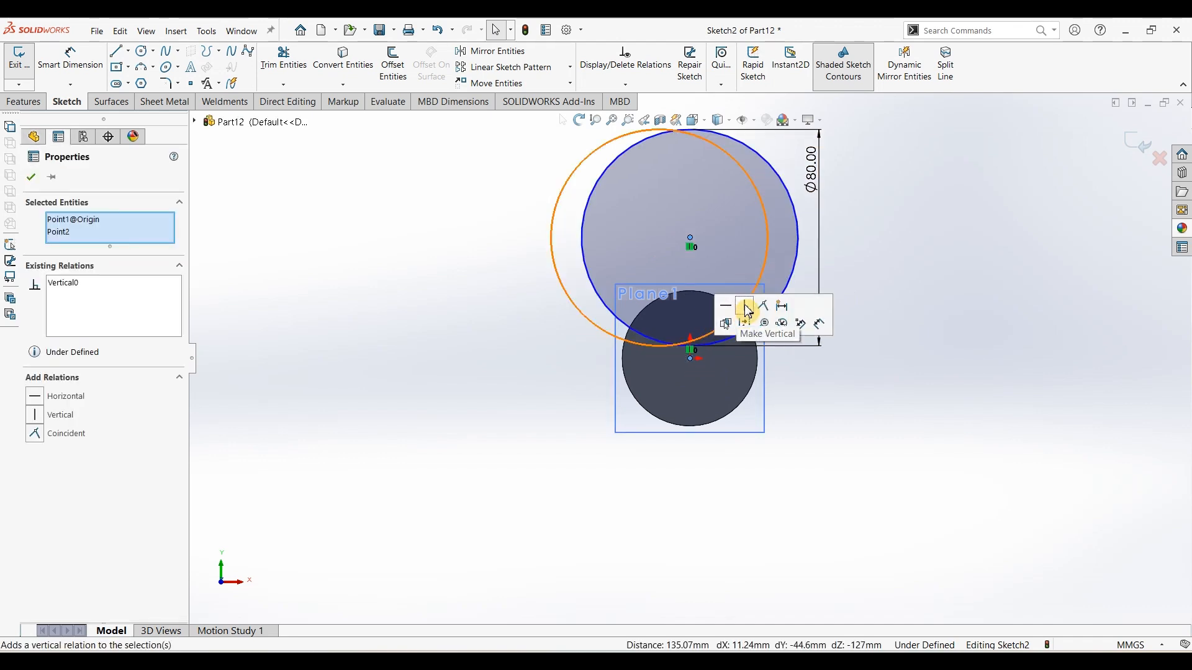
Try to make the 80 mm circle tangent to the cylinder's circular edge from its current position, and undo the relation
left_click(799, 265)
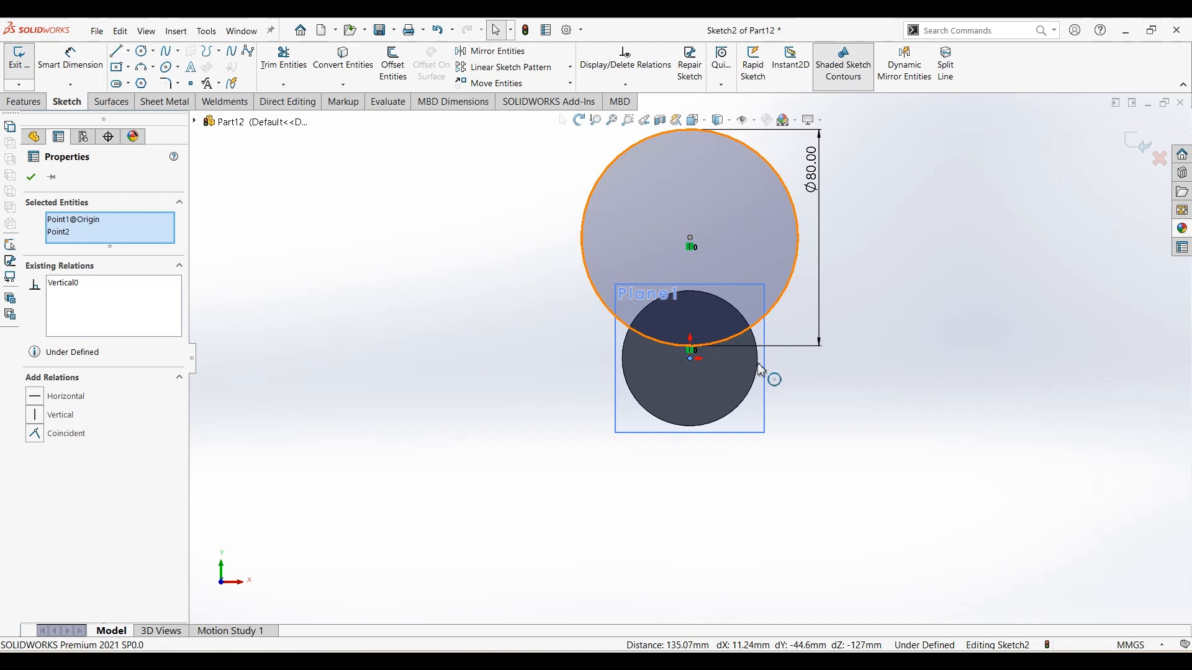
left_click(746, 397, "ctrl")
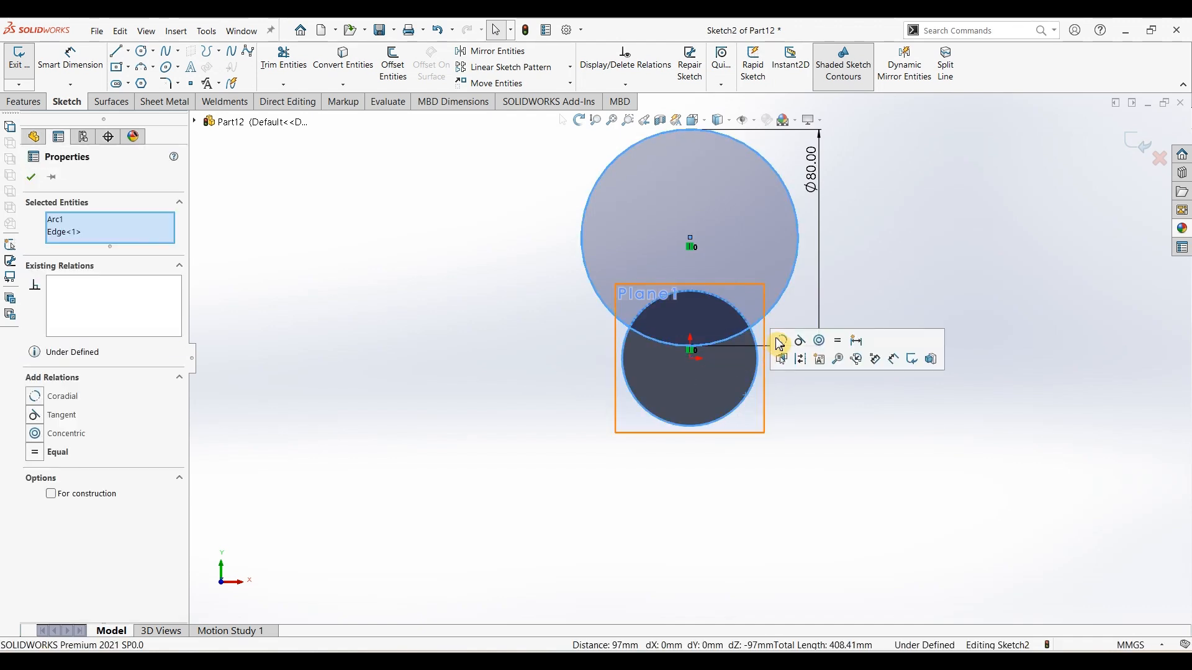
left_click(800, 341)
left_click(828, 436)
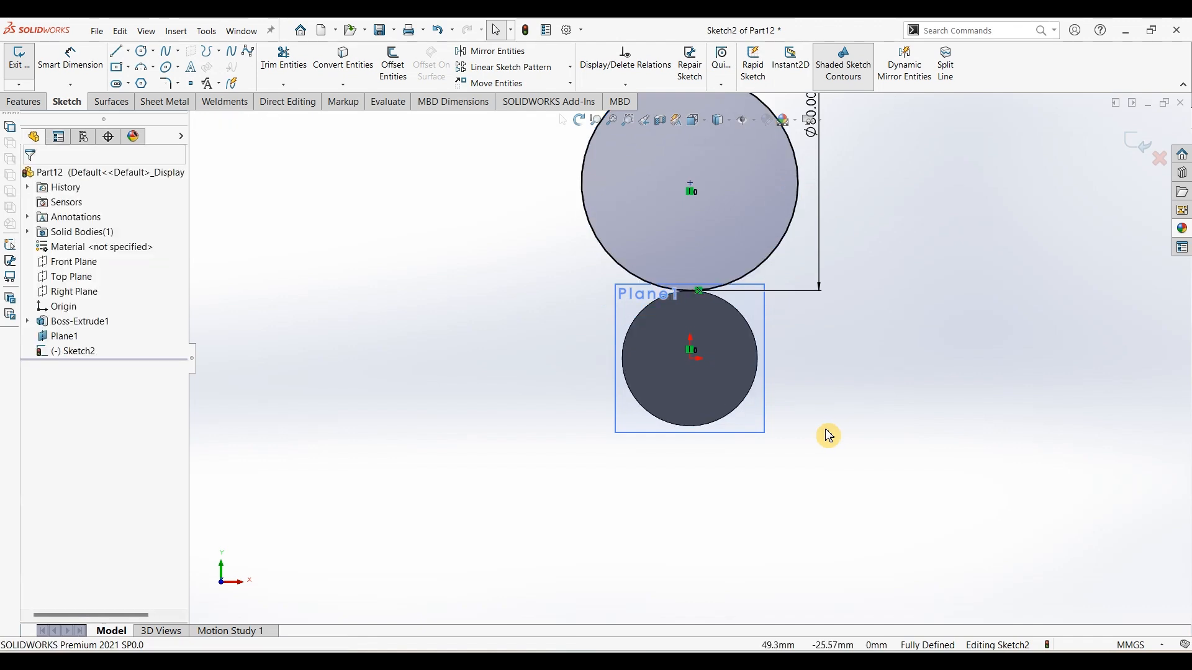
key("ctrl+z")
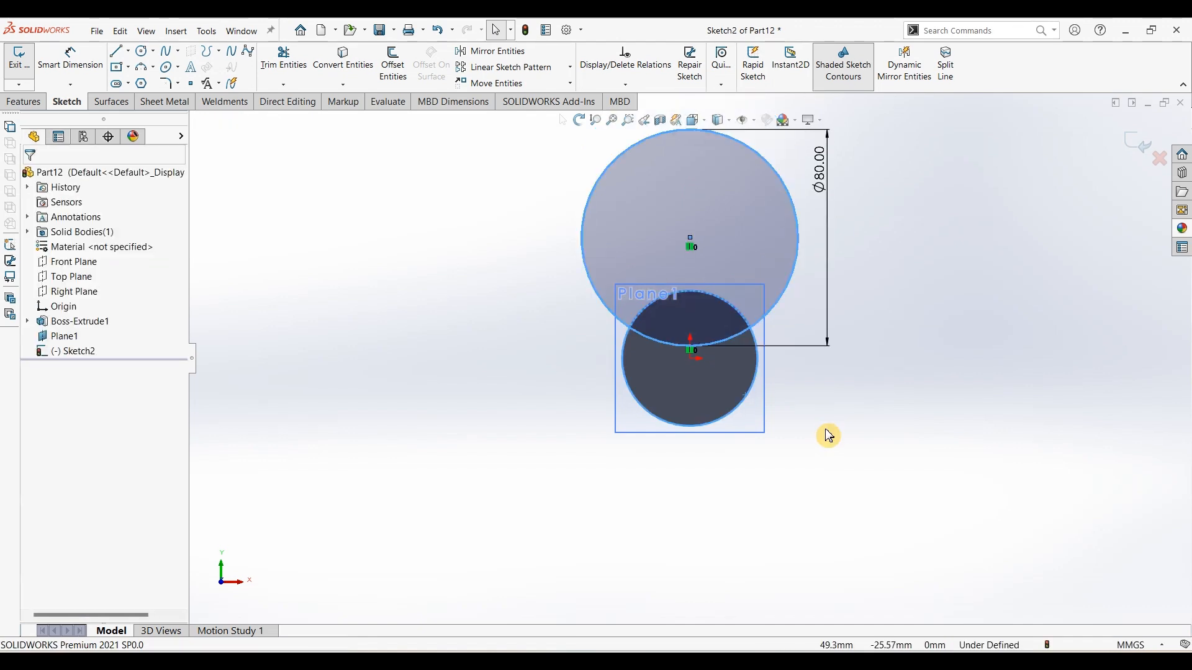
key("Escape")
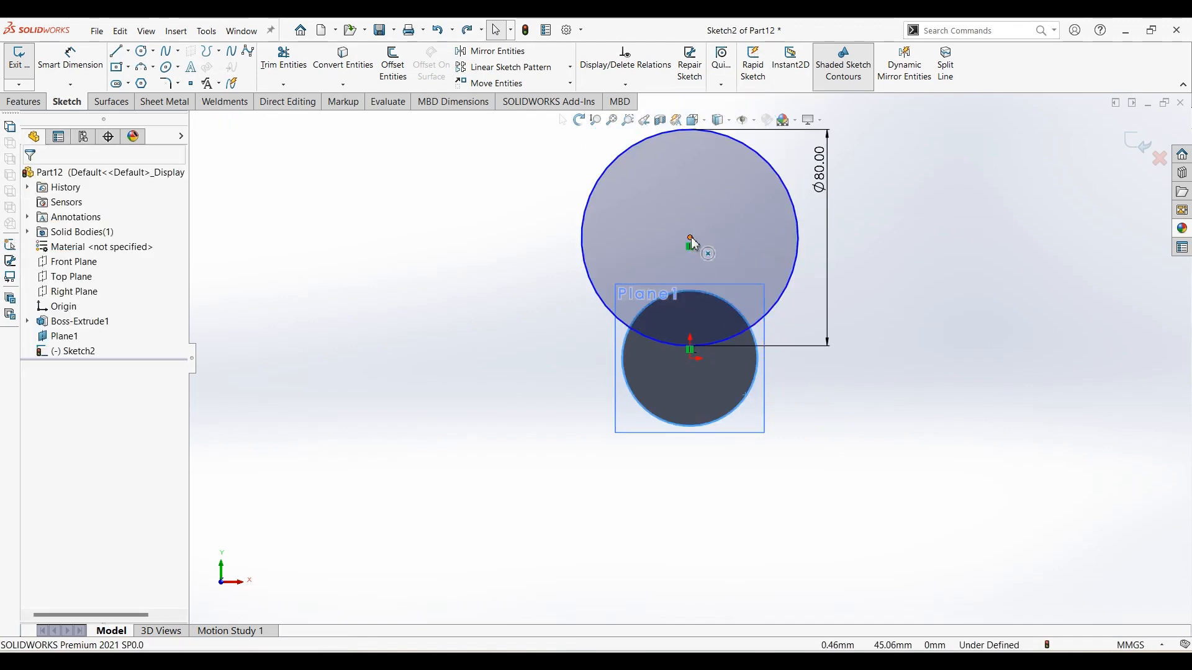
Move the centre of the 80 mm circle down to about 19 mm above the origin
left_click_drag(691, 239, 706, 308)
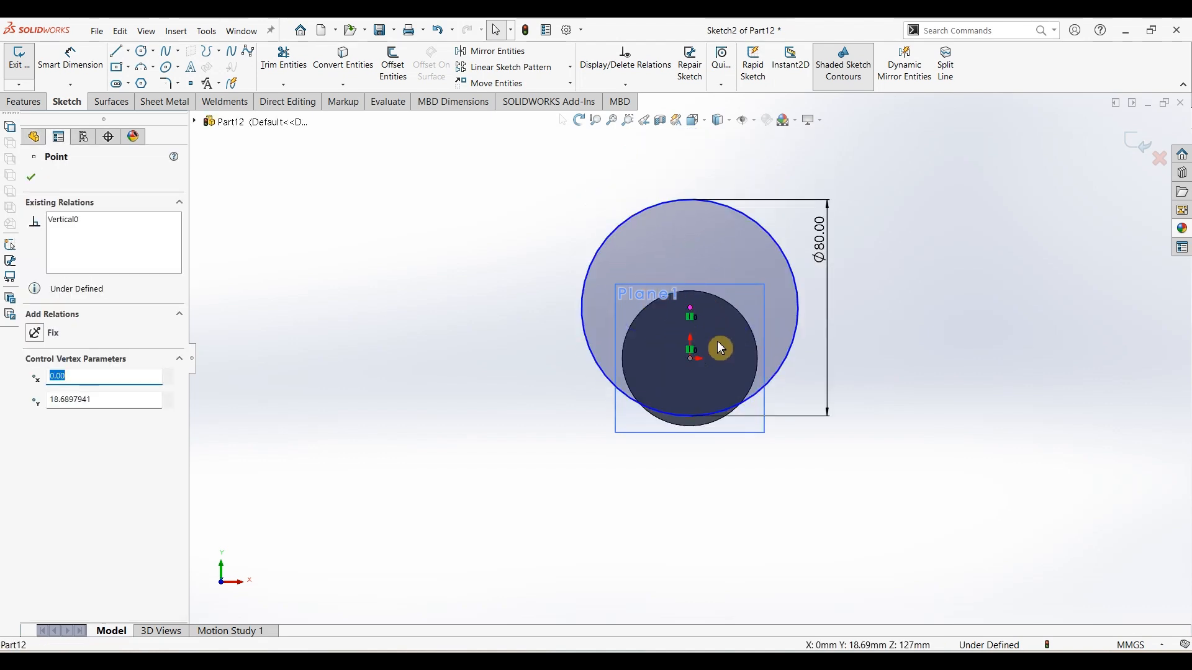
scroll(708, 409, "down", 4)
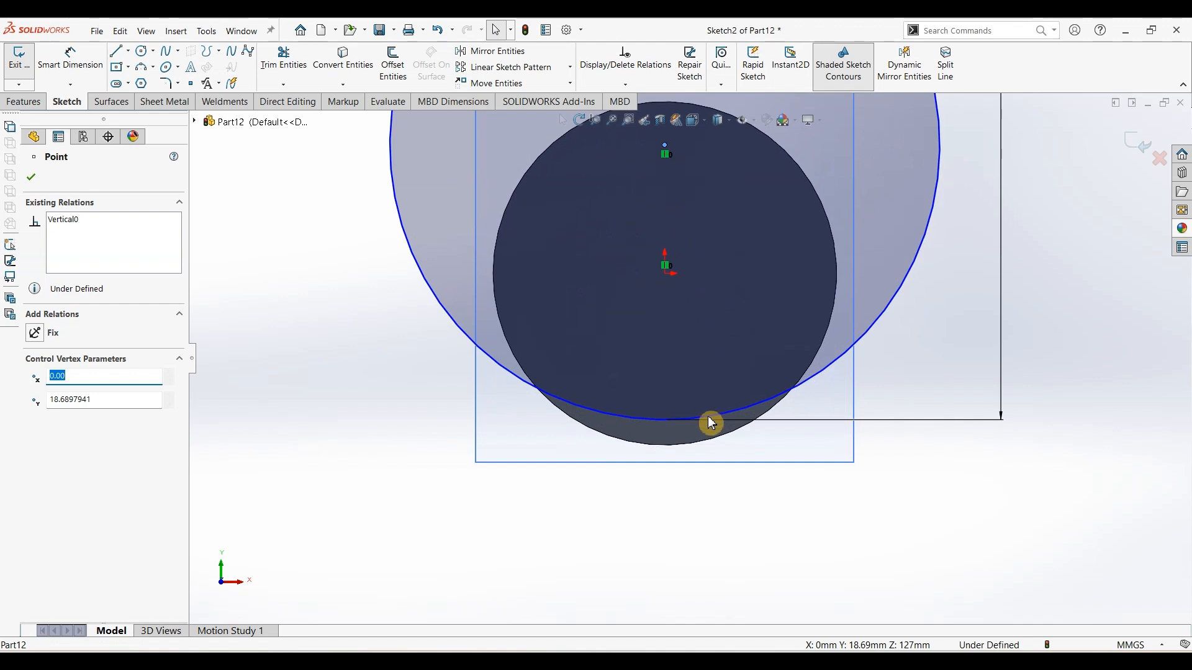
key("Escape")
Make the 80 mm circle tangent to the smaller cylinder's edge at its lowest point and close the sketch
left_click(738, 413)
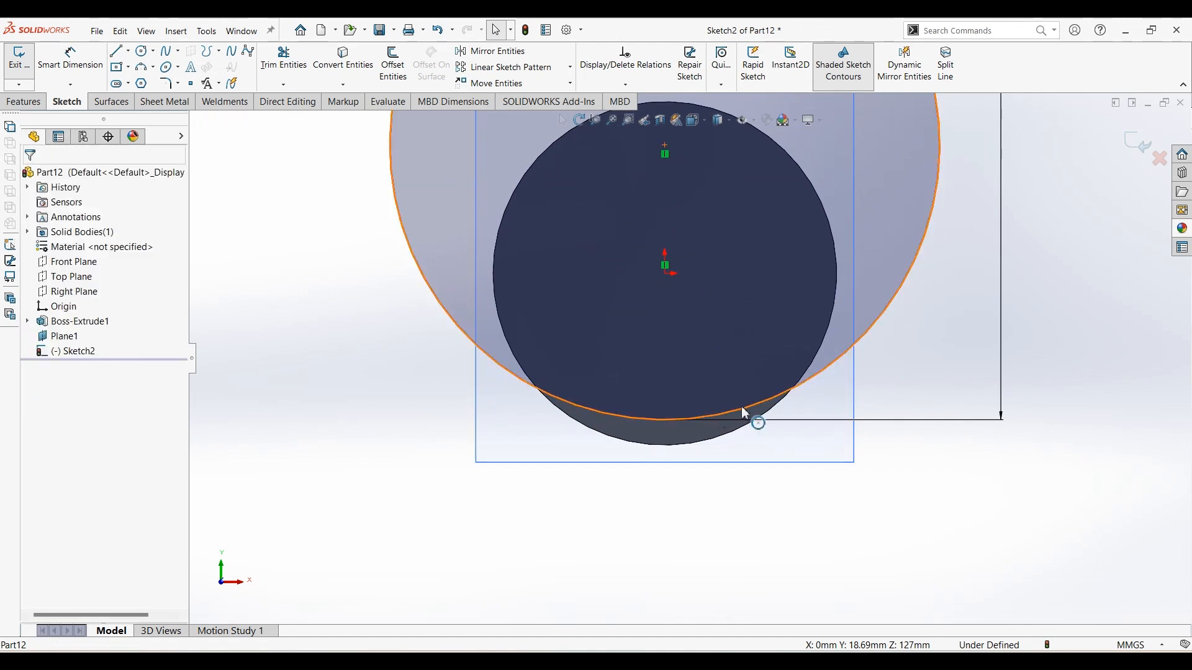
left_click(730, 442, "ctrl")
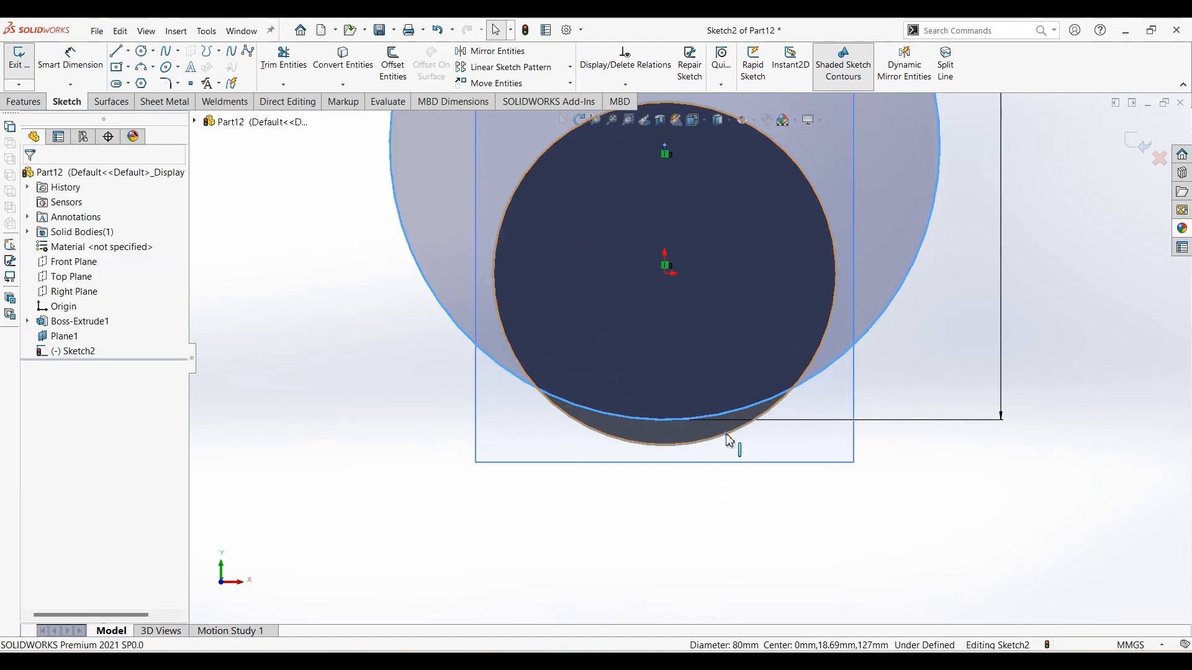
left_click(781, 378)
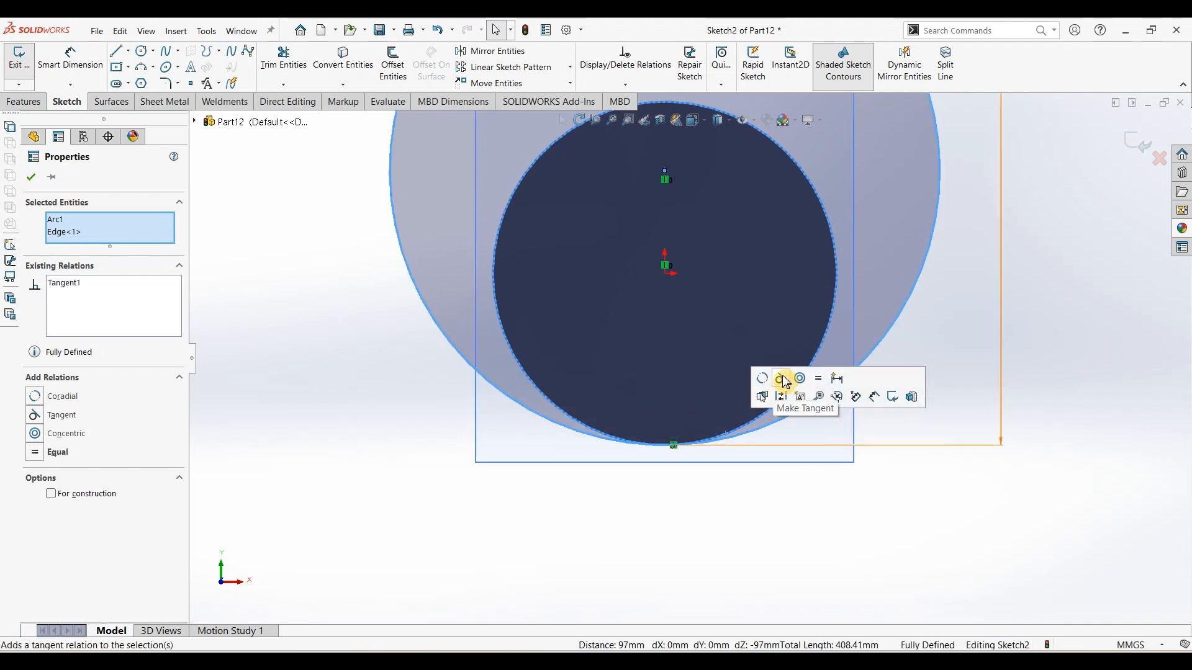
left_click(780, 537)
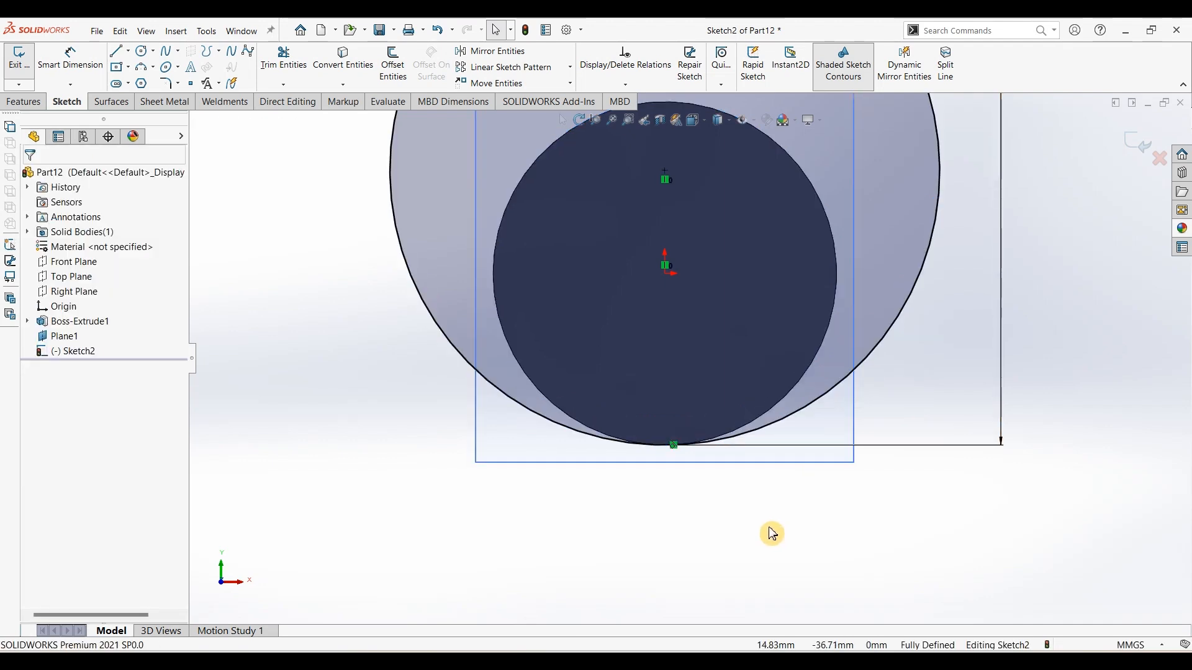
key("f")
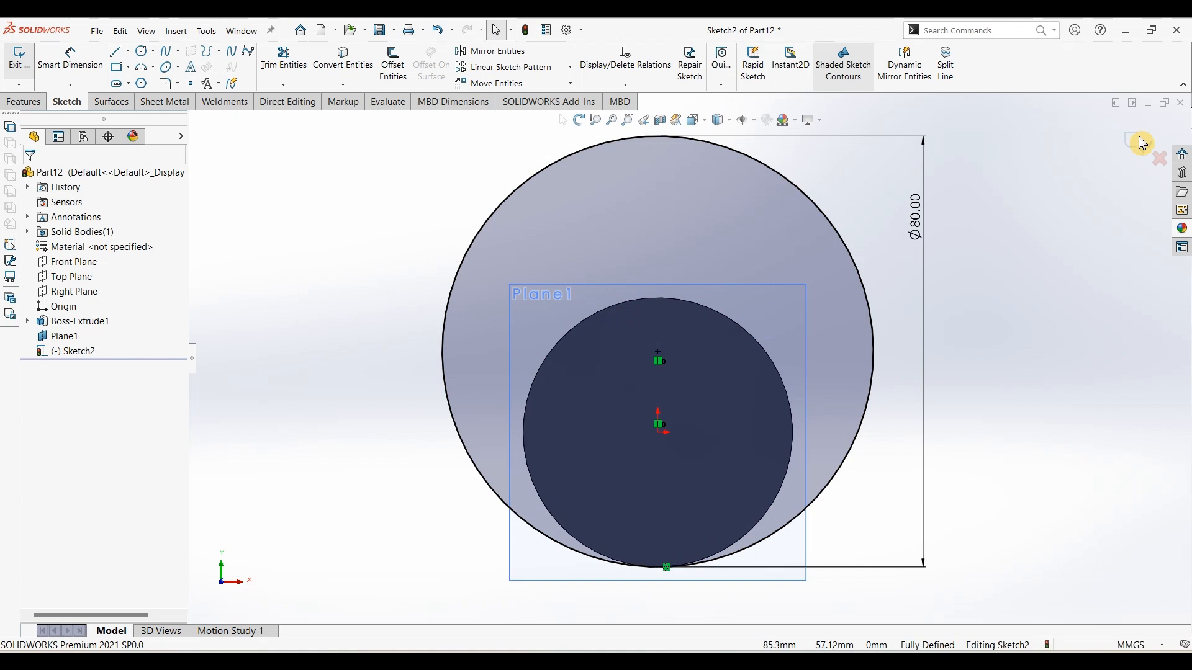
double_click(1082, 415)
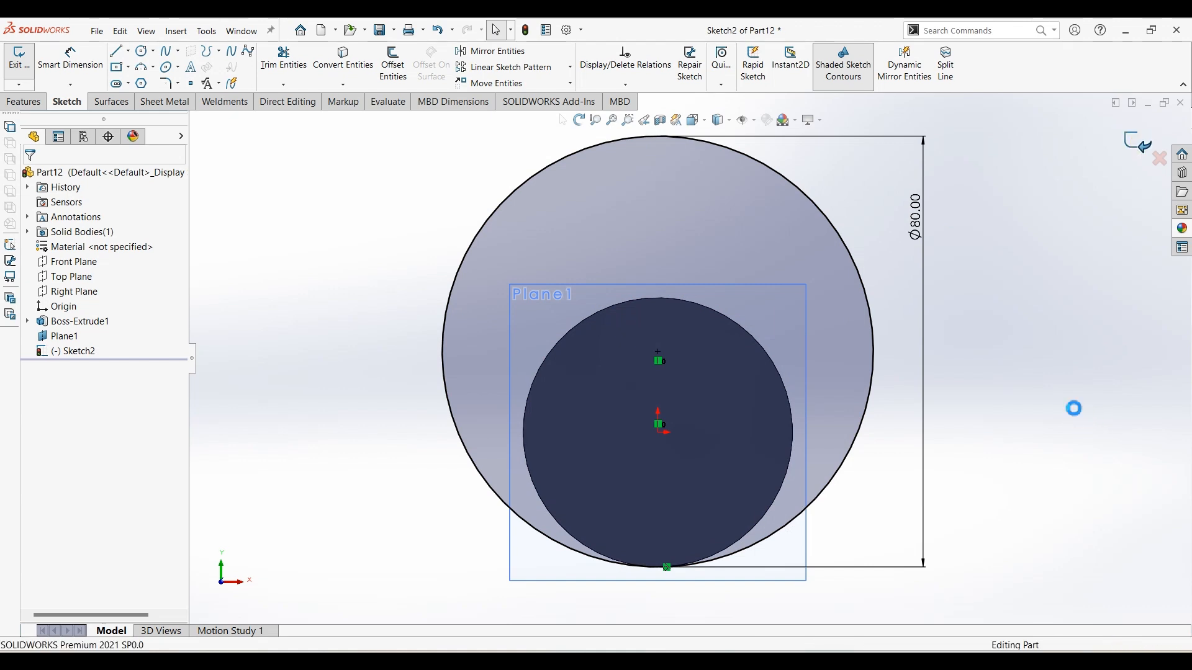
Hide the offset reference plane
middle_click_drag(977, 412, 943, 428)
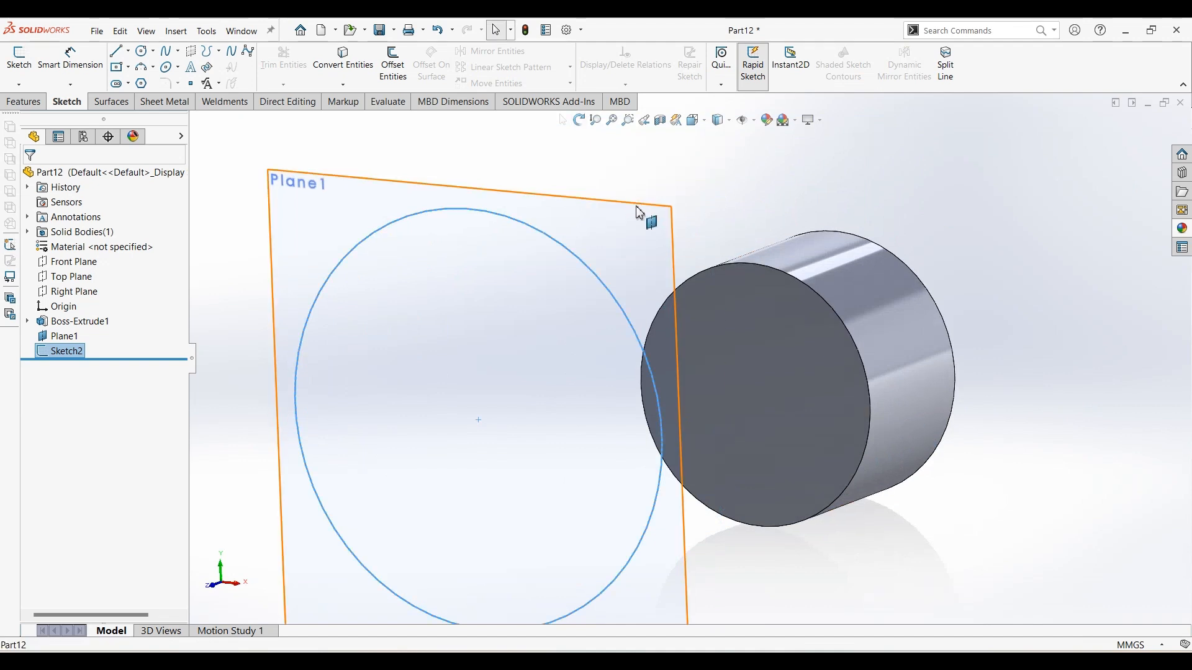
left_click(675, 200)
left_click(711, 171)
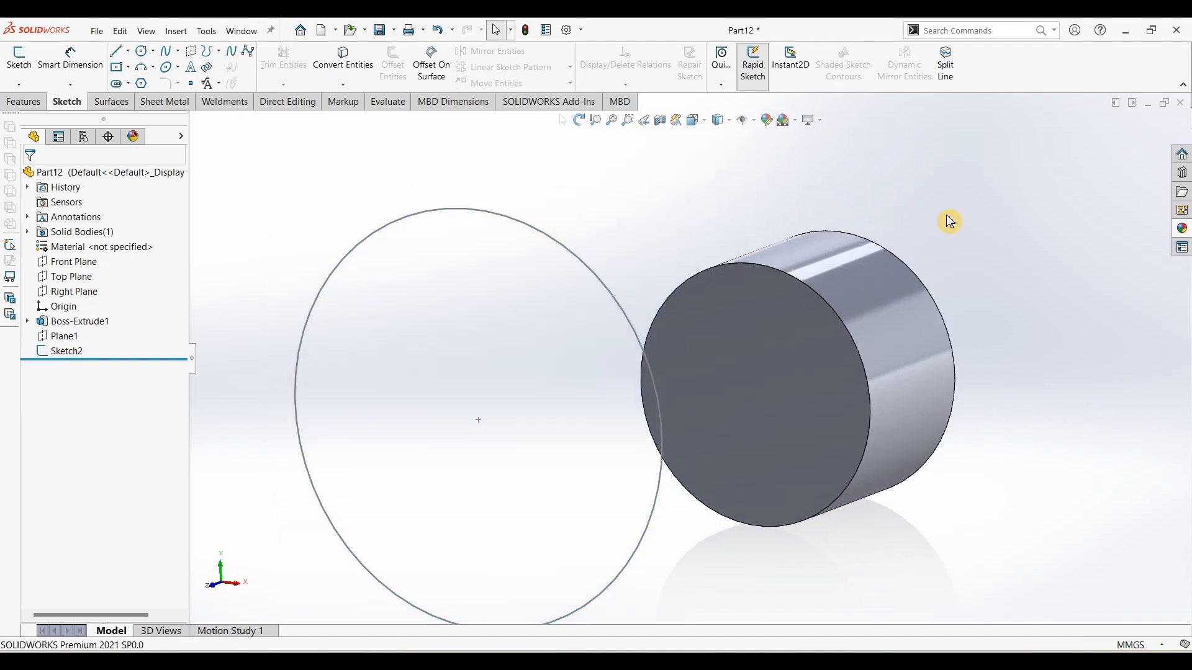
Extrude the 80 mm circle 30 mm blind in the reversed direction, towards the smaller cylinder
left_click(67, 351)
left_click(24, 101)
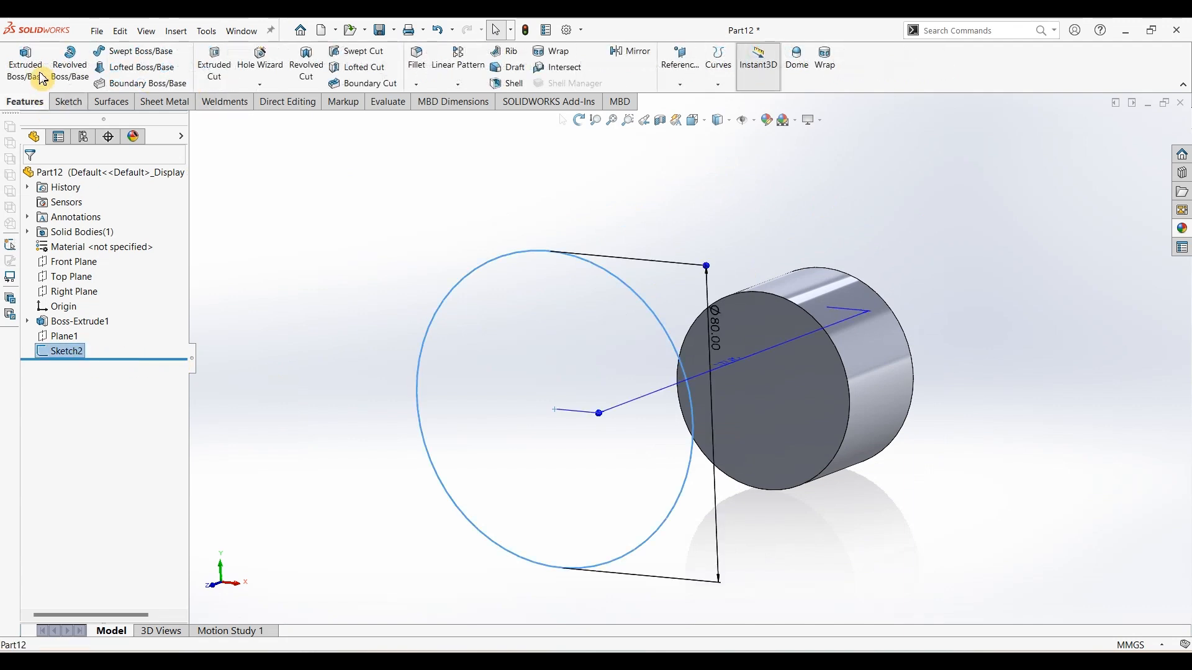
left_click(26, 64)
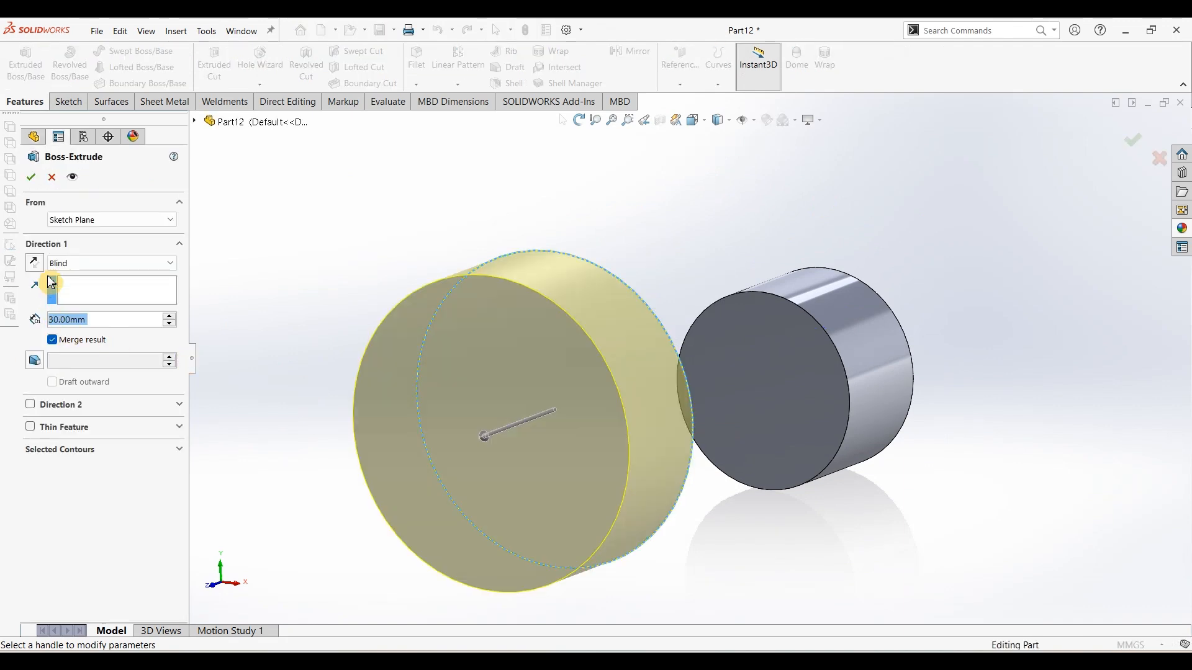
left_click(36, 264)
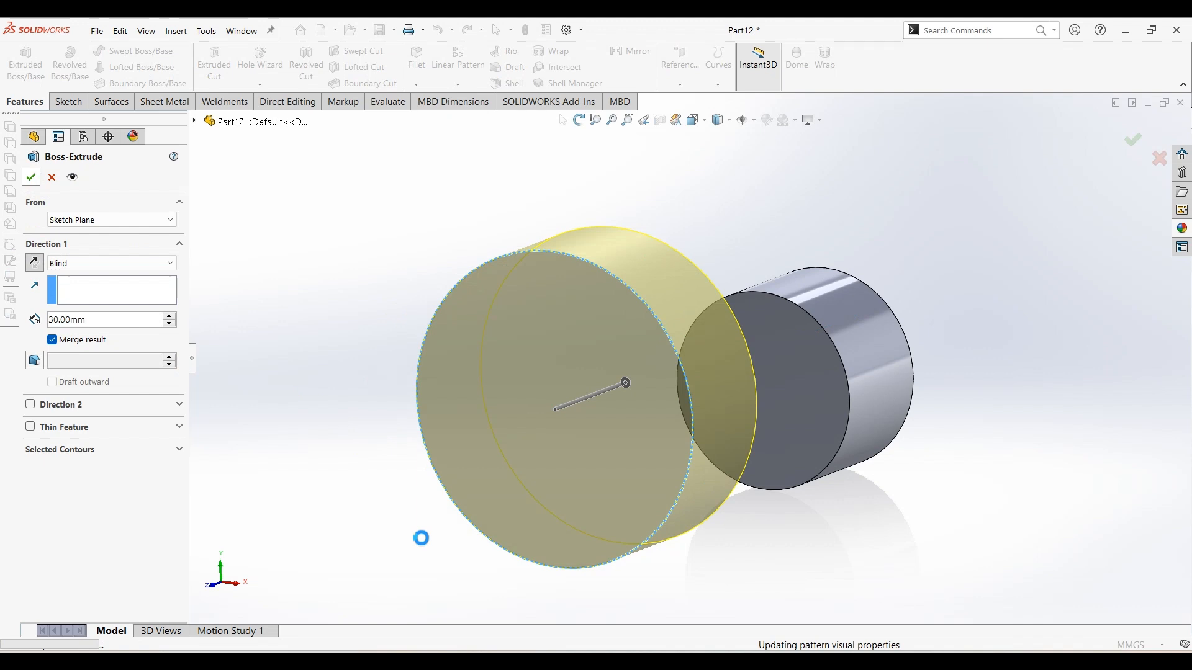
key("Return")
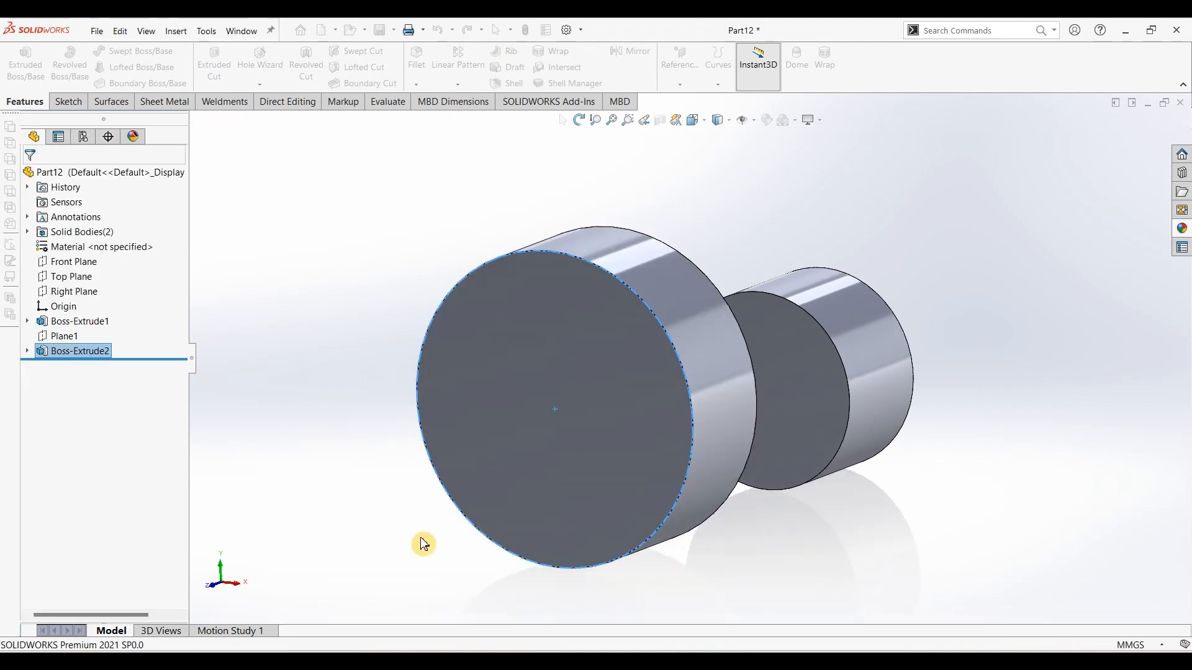
Check the transition shape in Part424_dwg.PDF and select the facing circular edges of both cylinders as profiles for a lofted boss
middle_click_drag(875, 562, 828, 562)
left_click(631, 648)
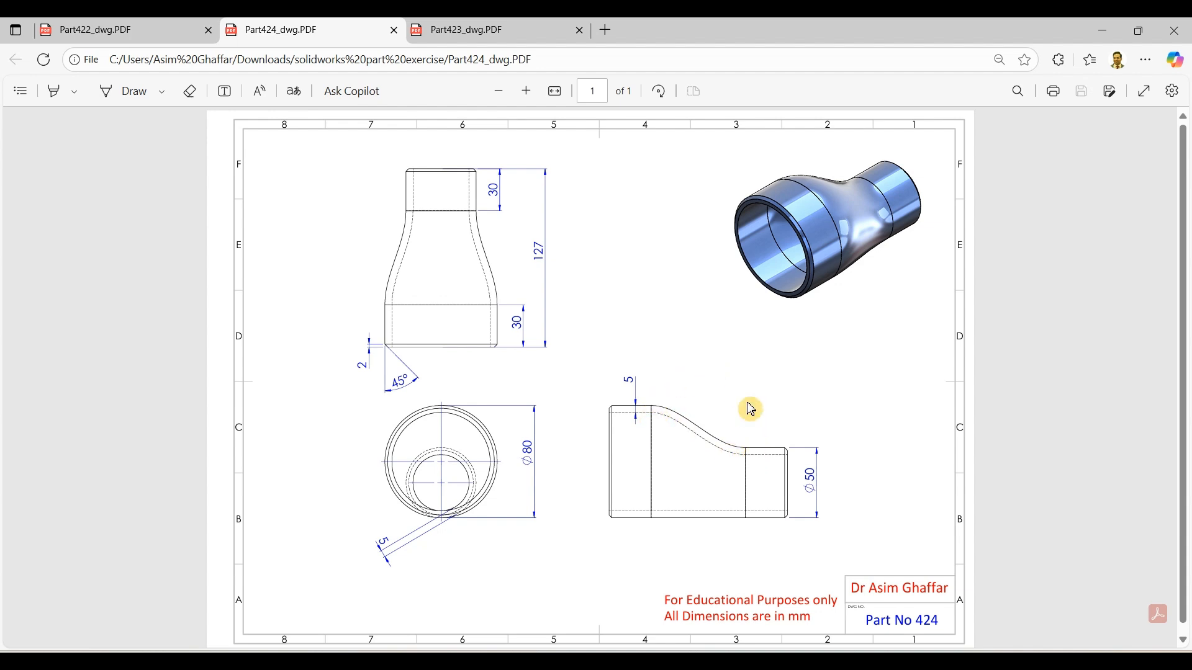
left_click(1100, 35)
middle_click_drag(327, 378, 298, 376)
scroll(203, 227, "up", 1)
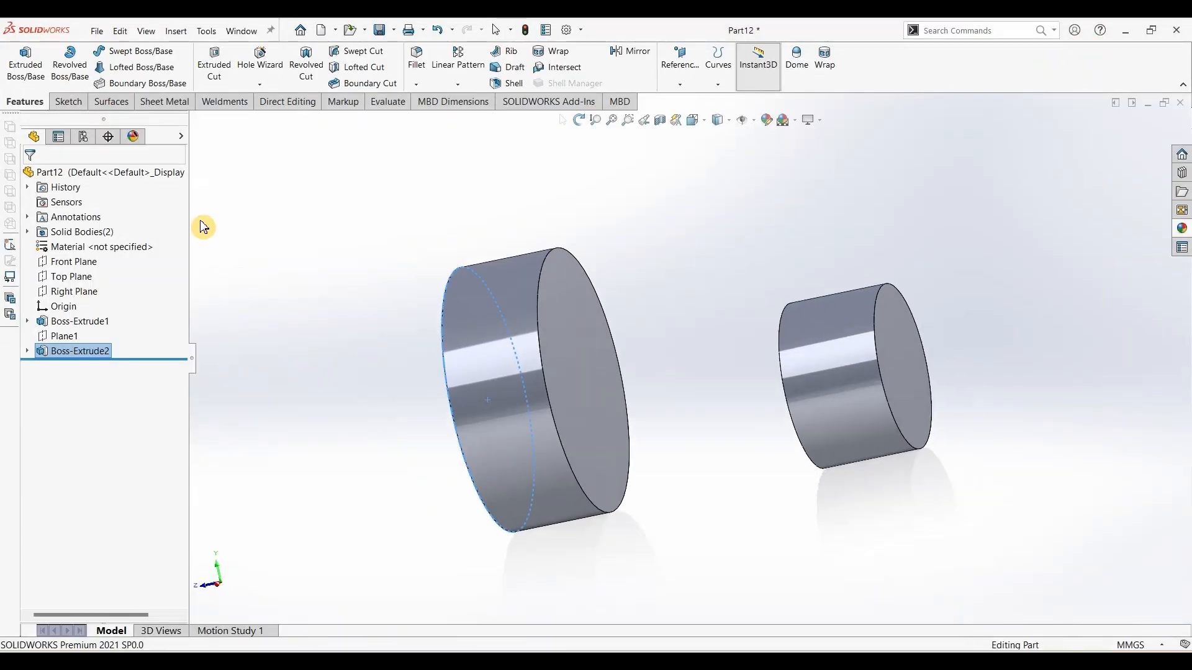
left_click(150, 69)
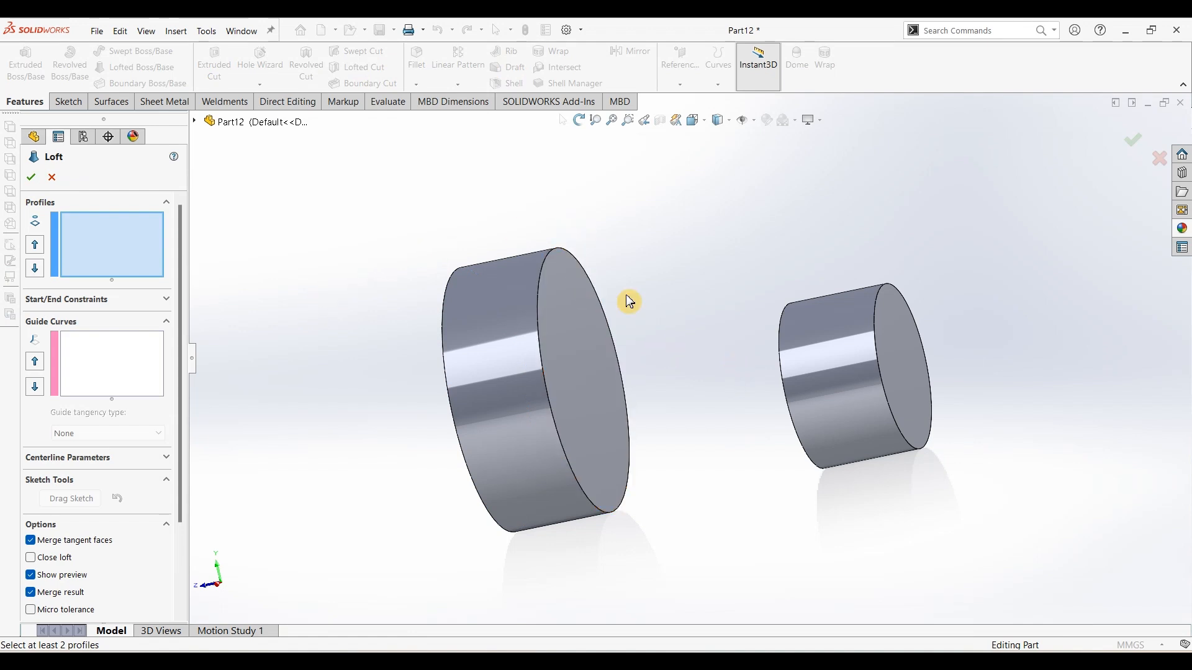
left_click(579, 263)
middle_click_drag(723, 391, 755, 395)
left_click(783, 300)
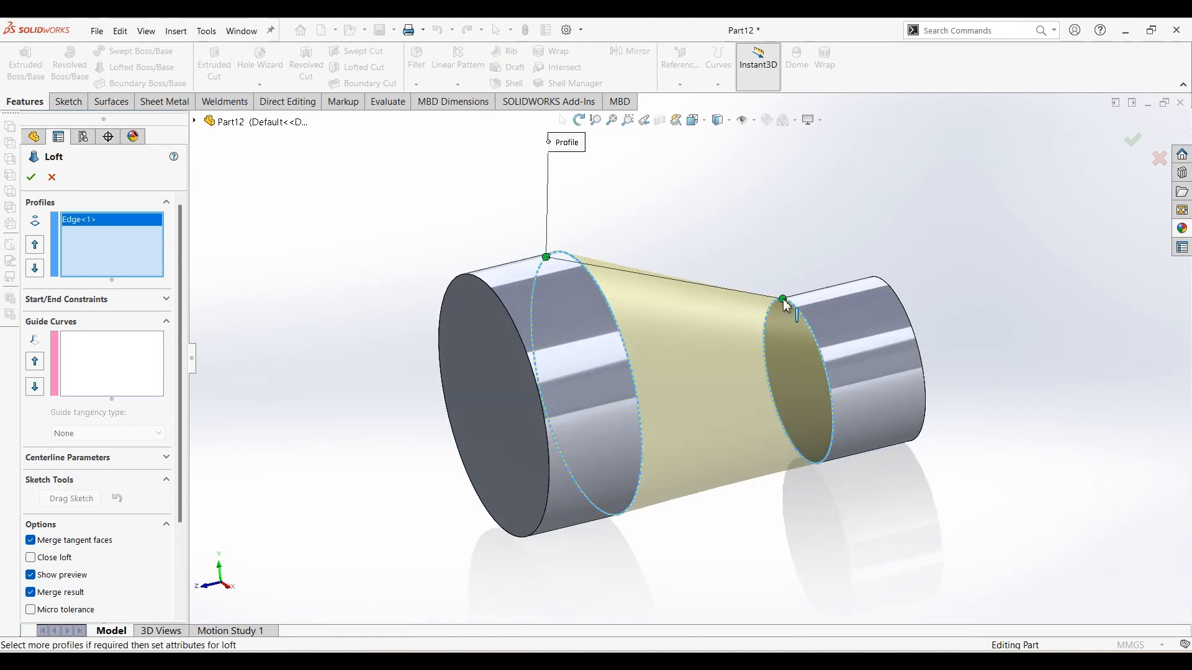
middle_click_drag(460, 218, 492, 263)
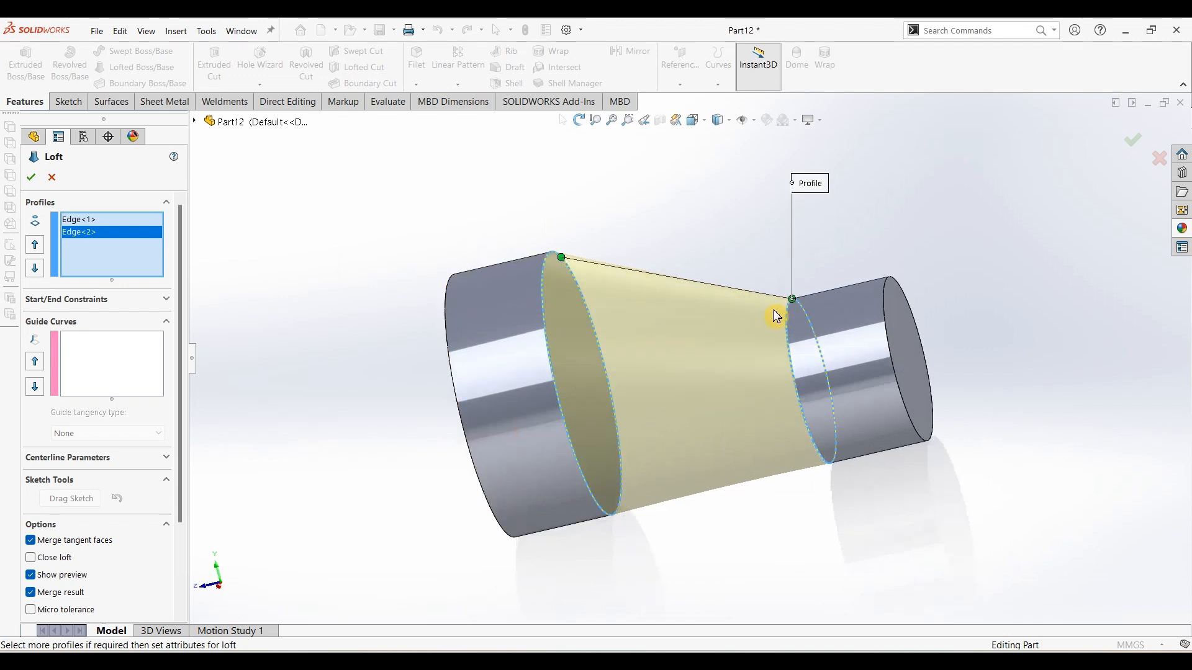
Set the loft's start and end constraints to Tangency To Face and create the loft
left_click(168, 300)
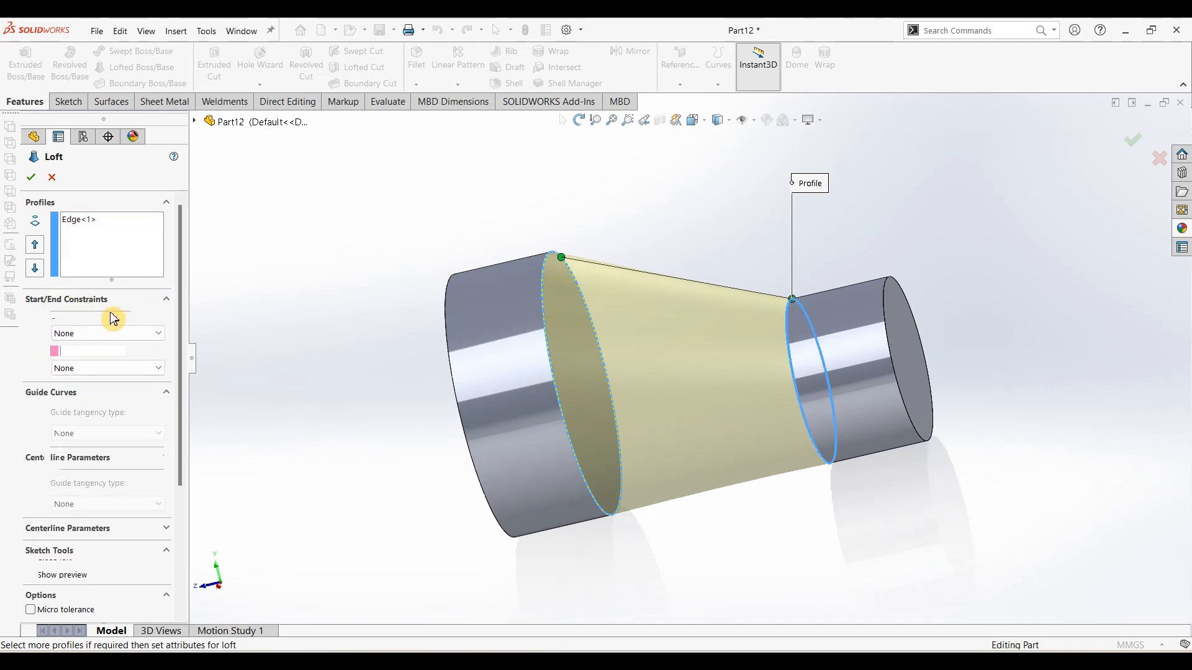
left_click(77, 336)
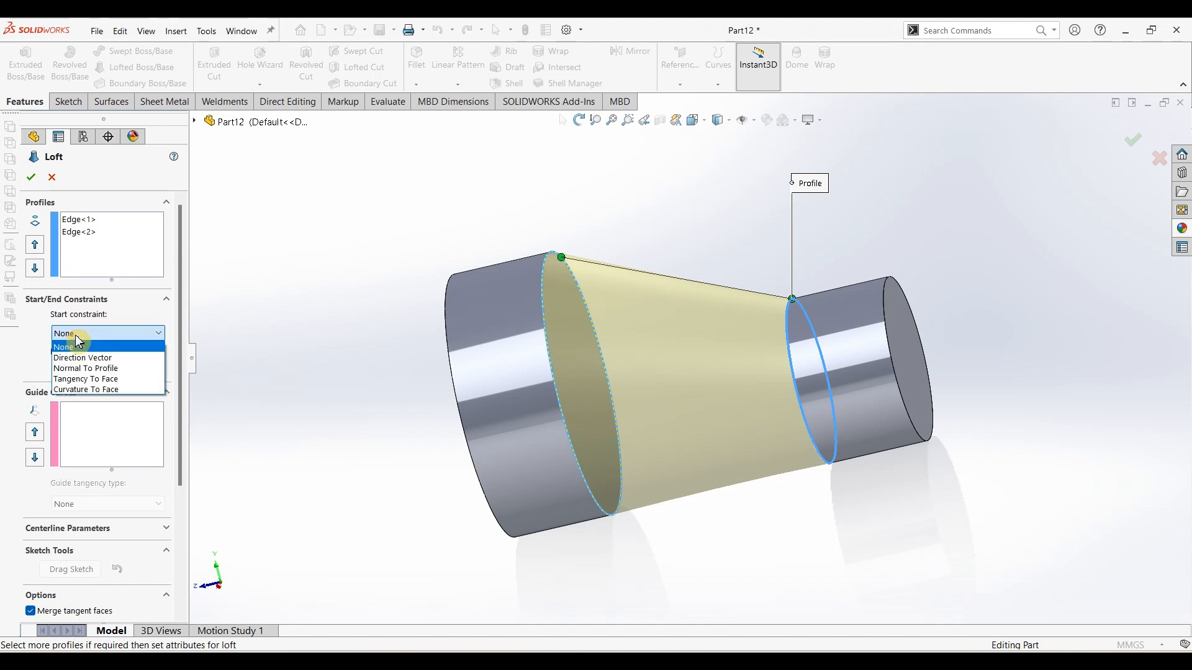
left_click(75, 380)
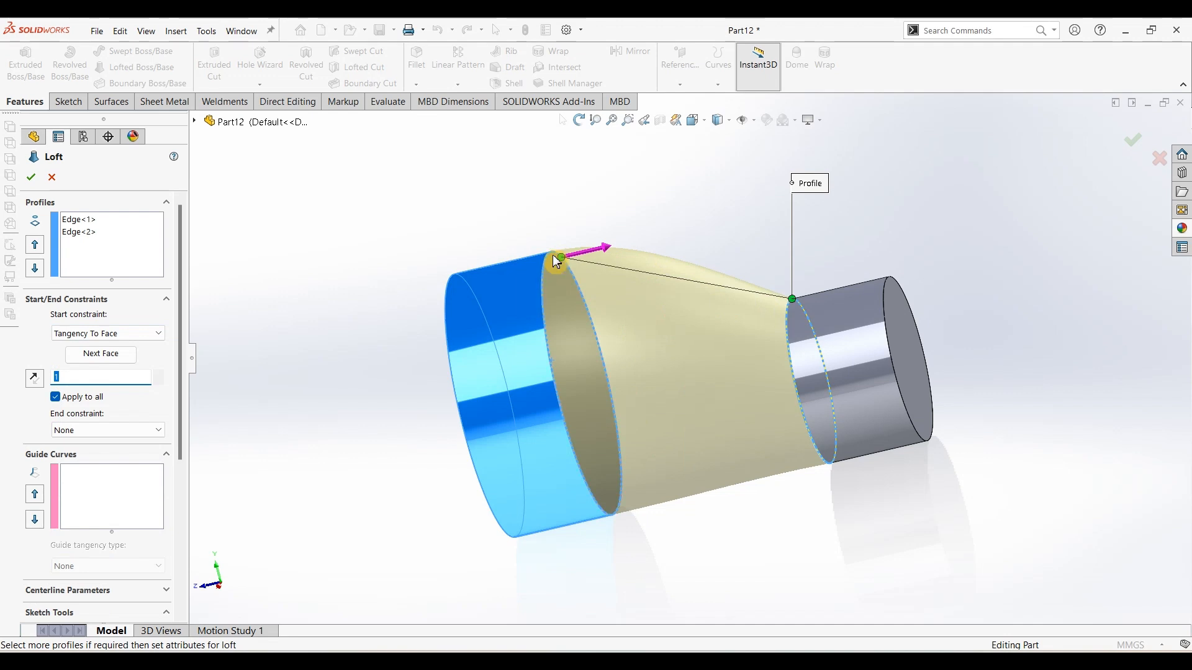
left_click(90, 431)
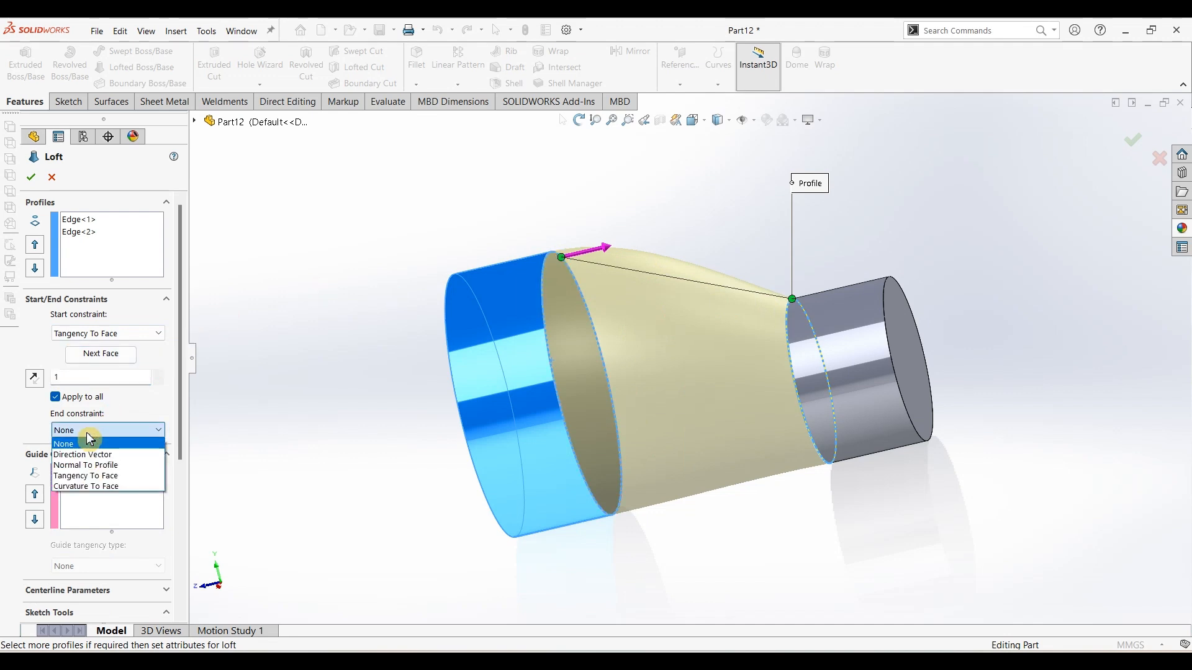
left_click(79, 475)
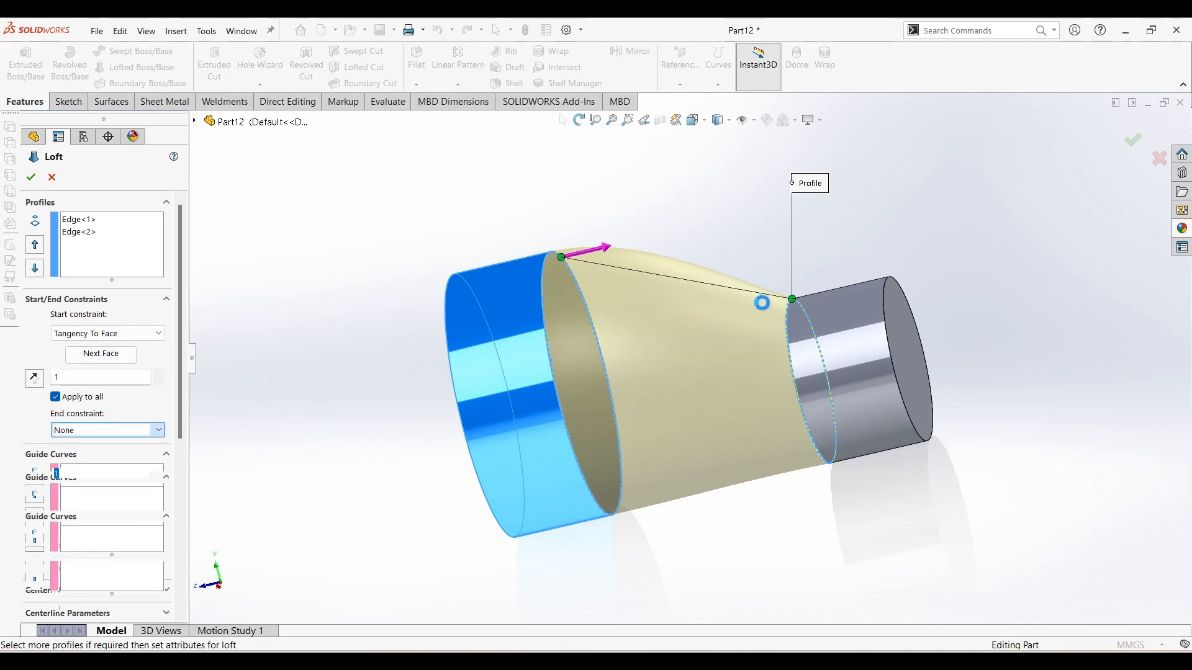
left_click(33, 178)
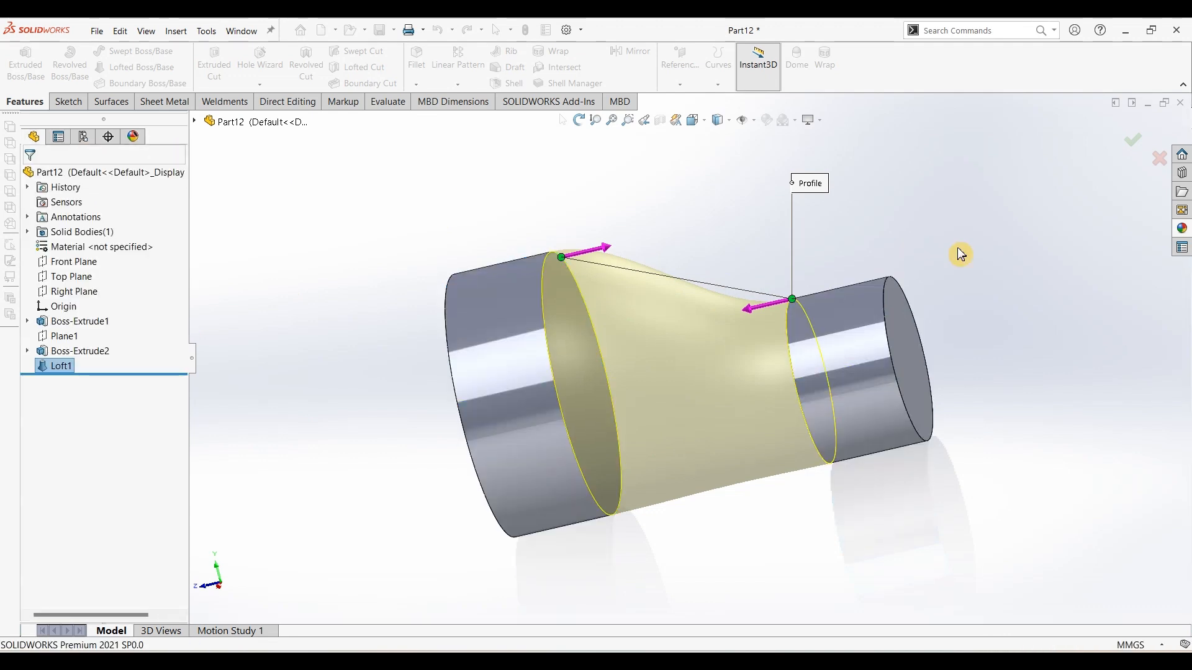
Shell the body to a 5 mm wall thickness, removing the flat end faces of the large and small cylinders
middle_click_drag(333, 430, 394, 428)
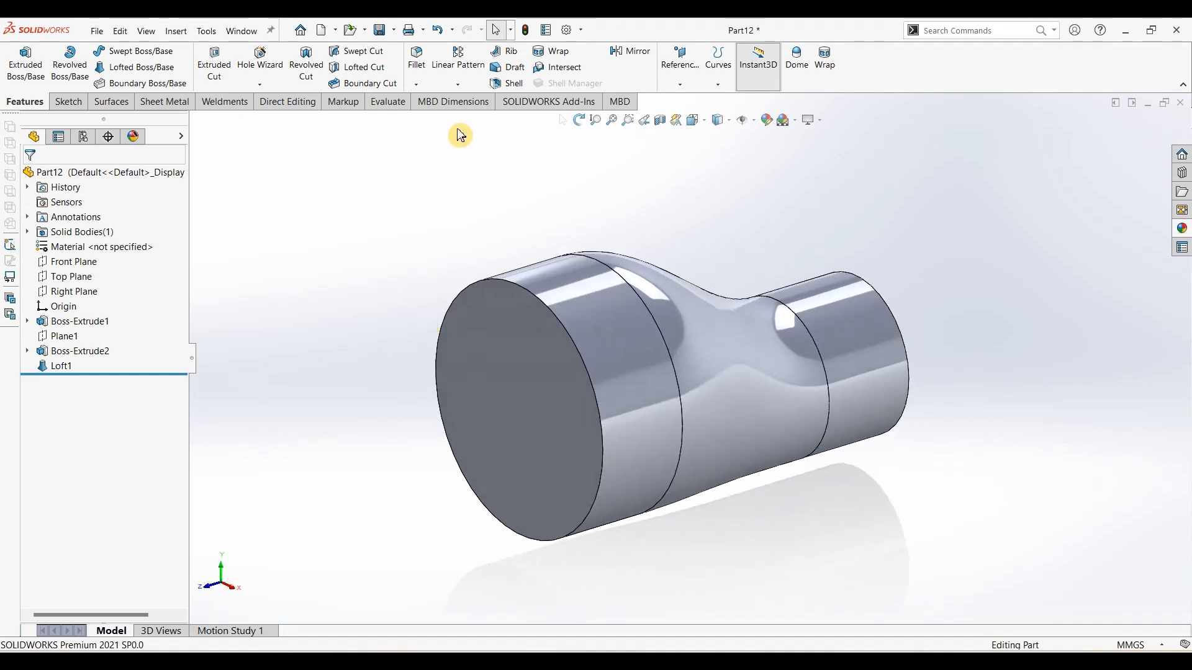
left_click(514, 83)
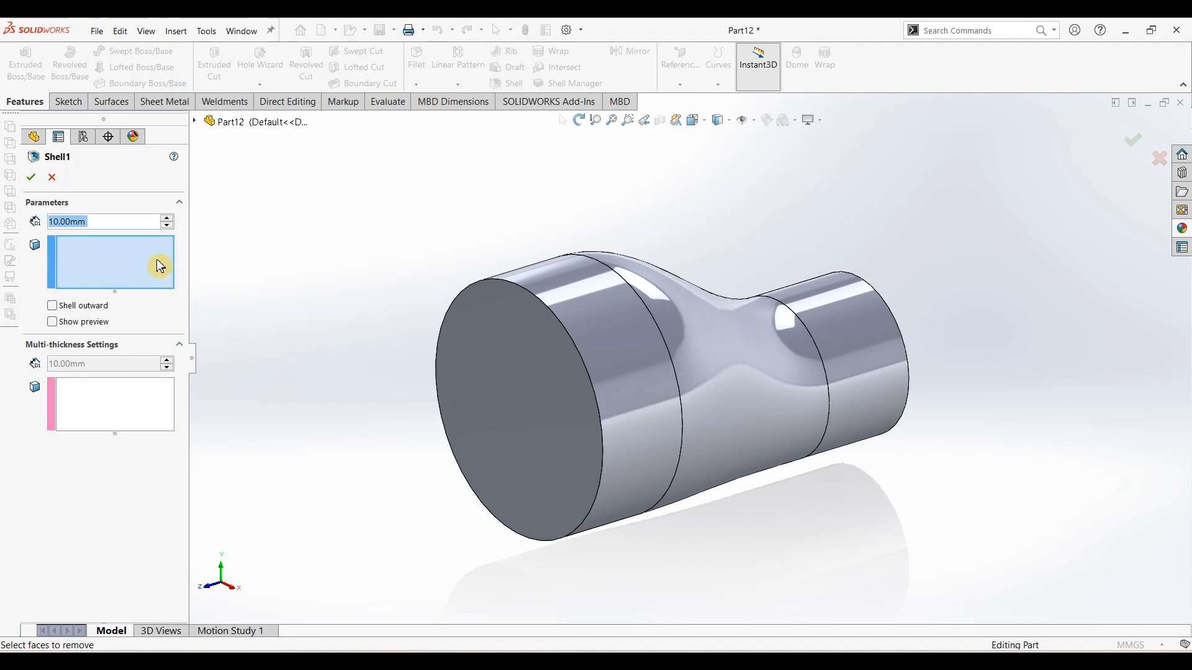
type("5")
key("Return")
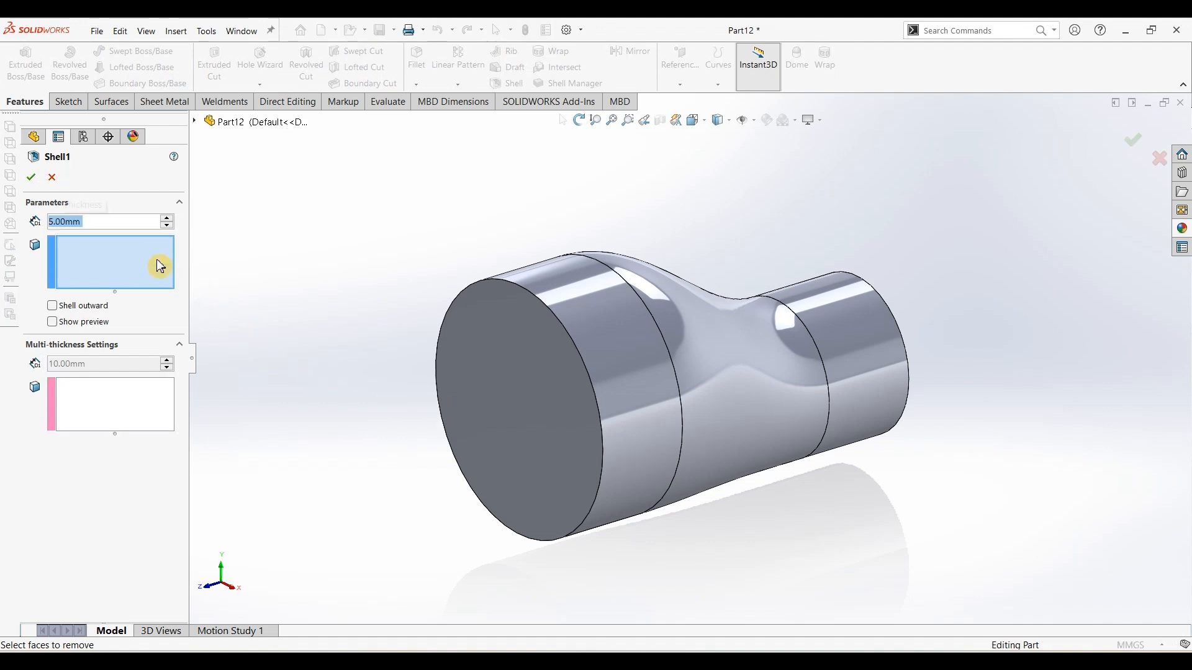
left_click(507, 396)
middle_click_drag(896, 299, 761, 370)
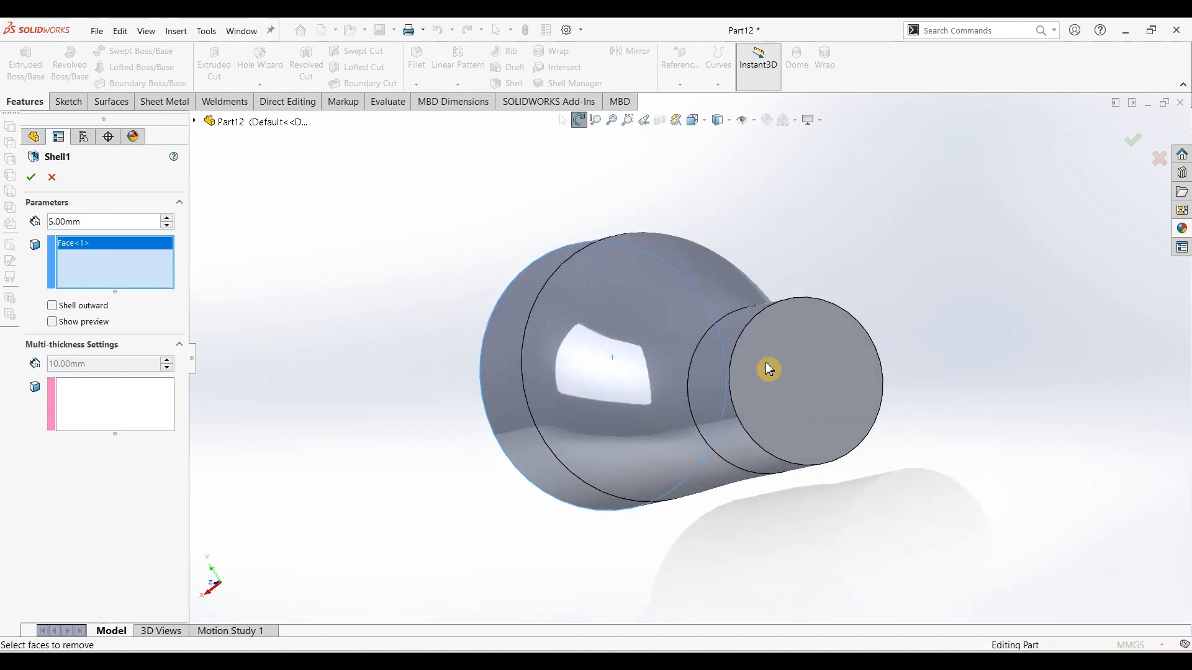
left_click(788, 368)
left_click(31, 178)
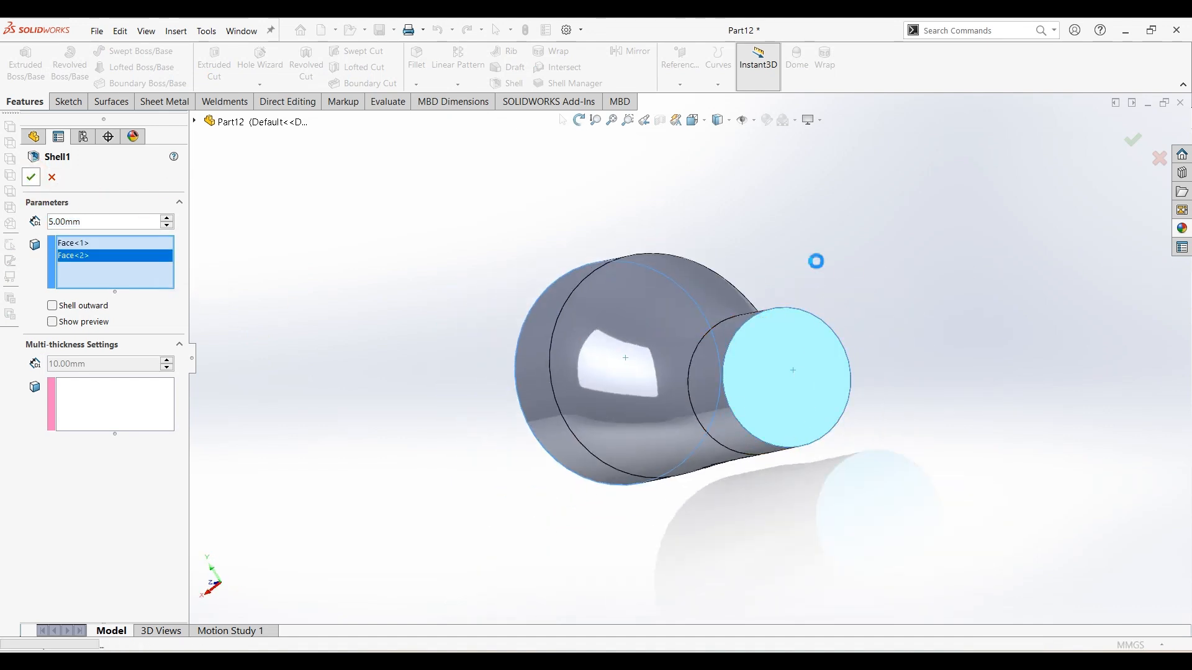
Chamfer the outer circular edges at the open ends of both the large and small cylinders by 2 mm at 45 degrees
middle_click_drag(373, 289, 428, 144)
left_click(417, 86)
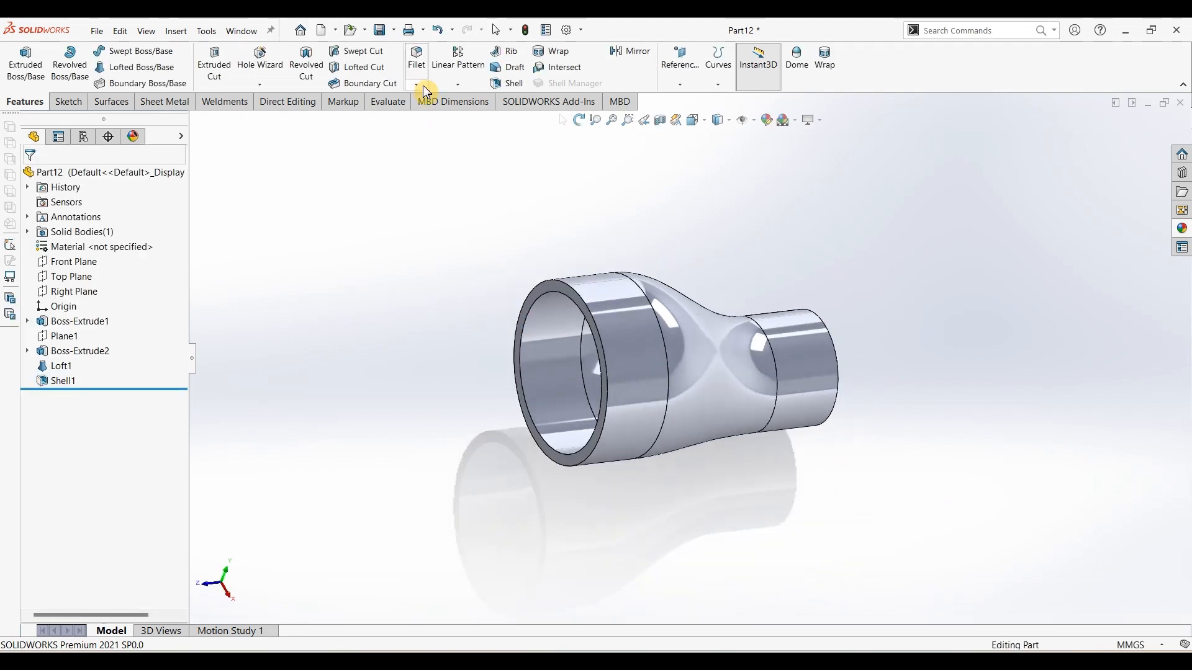
left_click(442, 115)
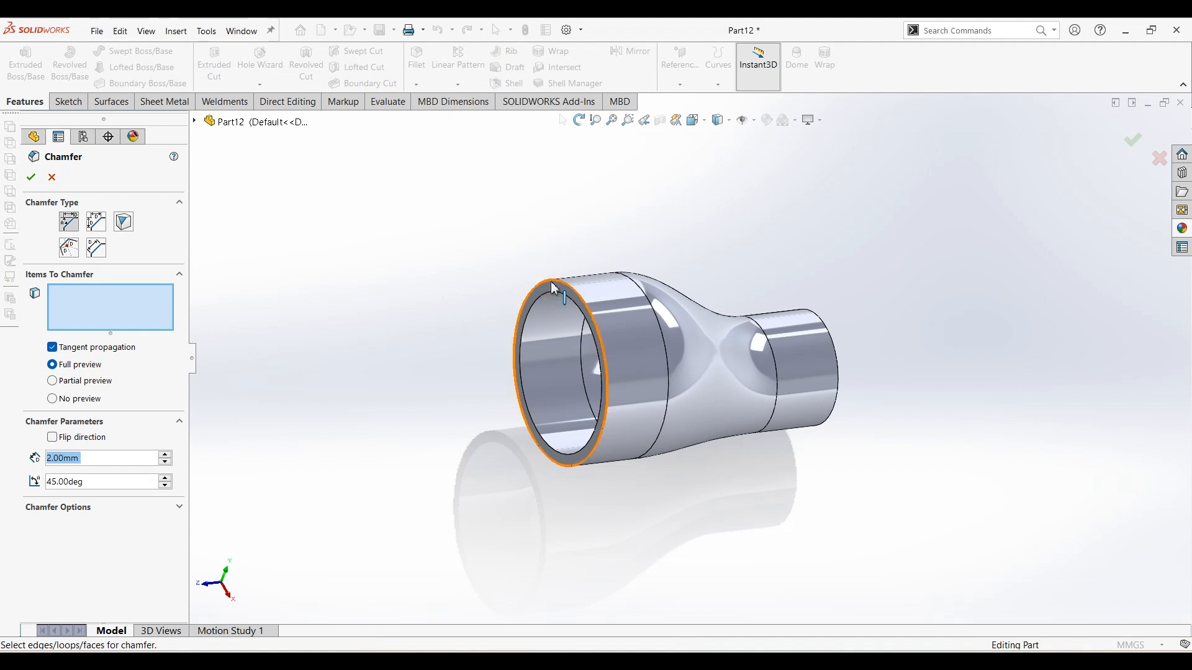
left_click(527, 307)
left_click(789, 334)
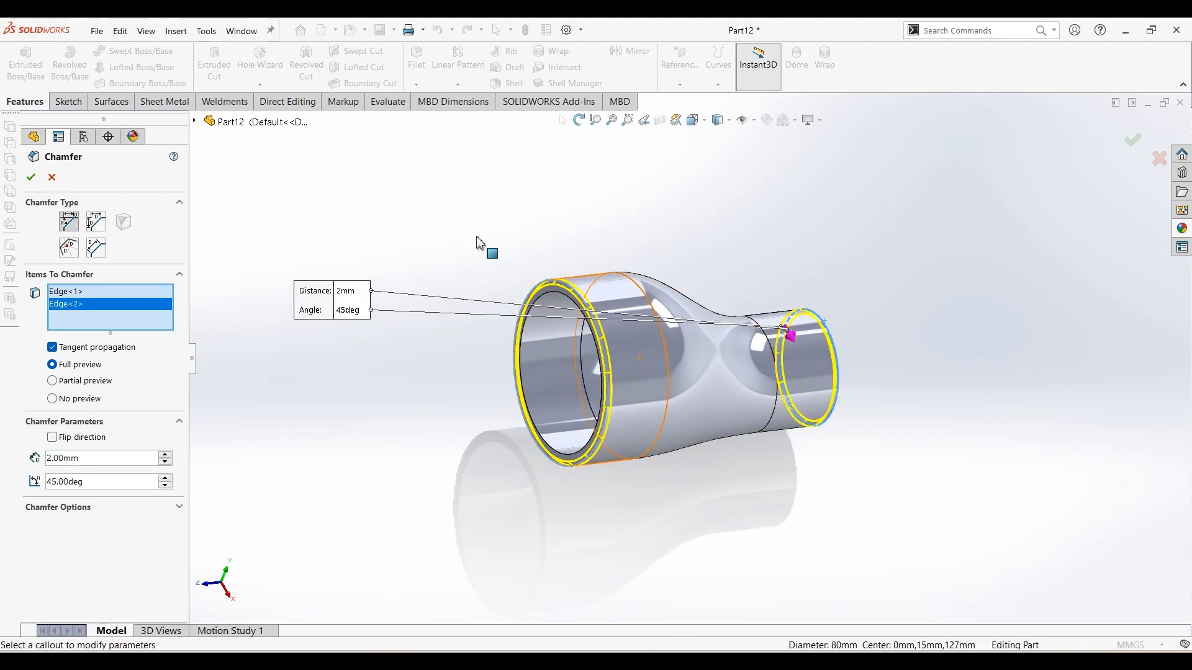
left_click(30, 176)
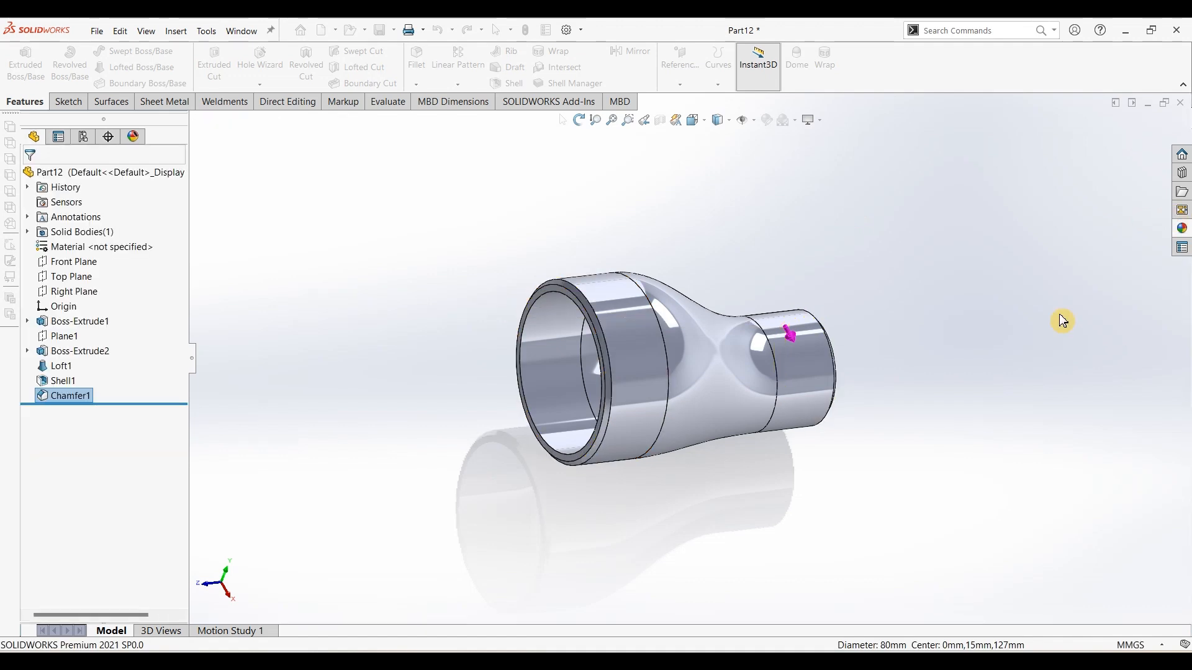
Apply the polished steel appearance from the Metal > Steel category to the whole reducer
left_click(1180, 228)
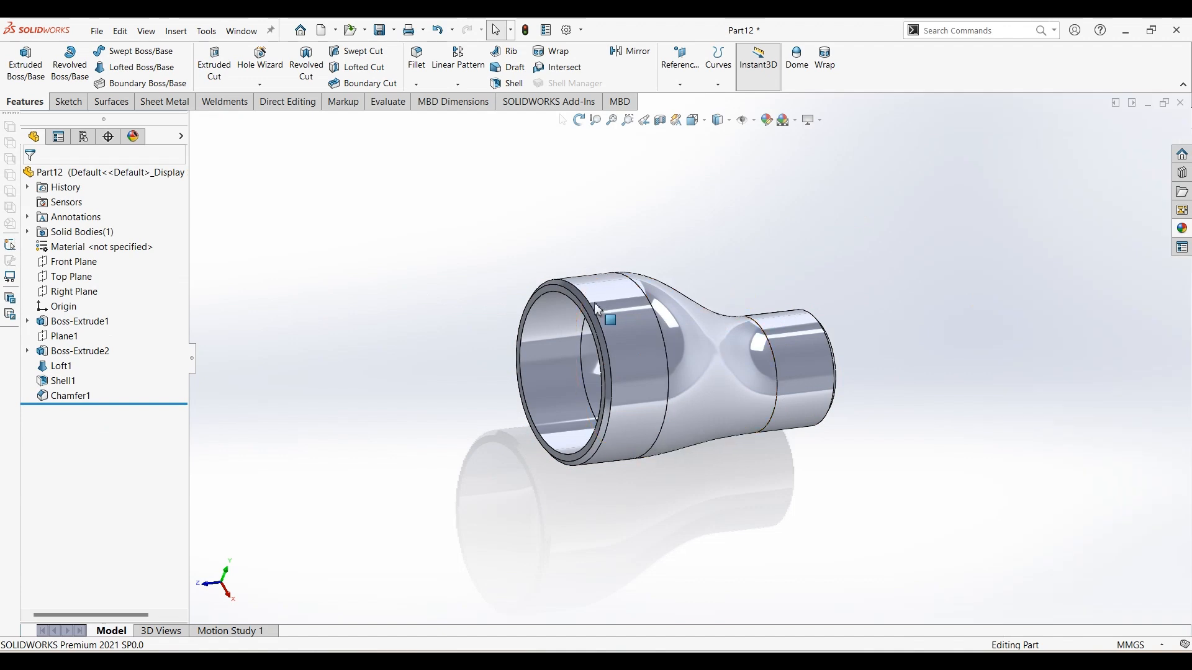
middle_click_drag(577, 200, 623, 241)
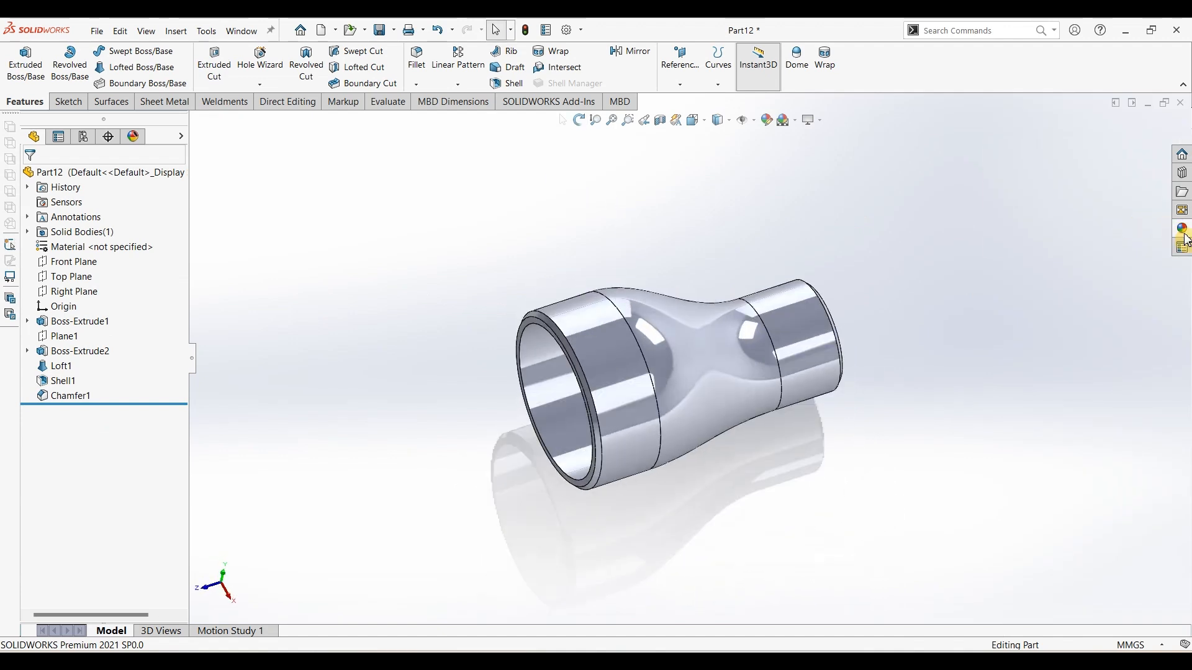
left_click(1182, 231)
double_click(1060, 374)
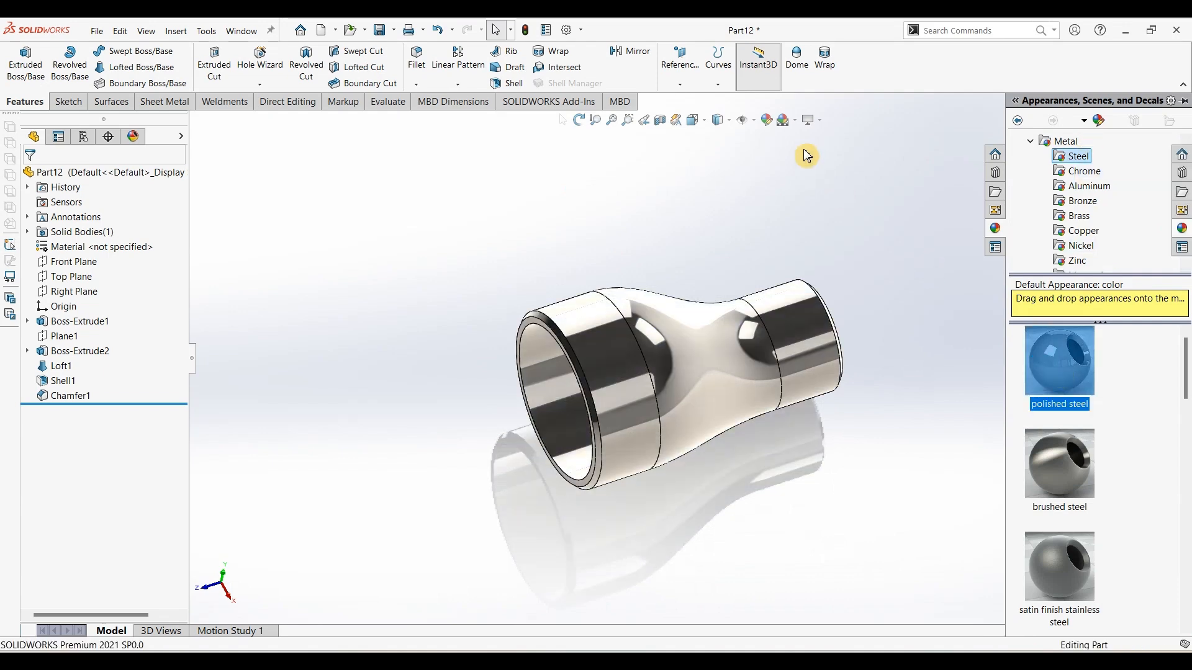
Change the scene to a plain white background and inspect the finished reducer from several sides
left_click(795, 120)
left_click(806, 152)
middle_click_drag(346, 312, 392, 292)
middle_click_drag(404, 332, 307, 337)
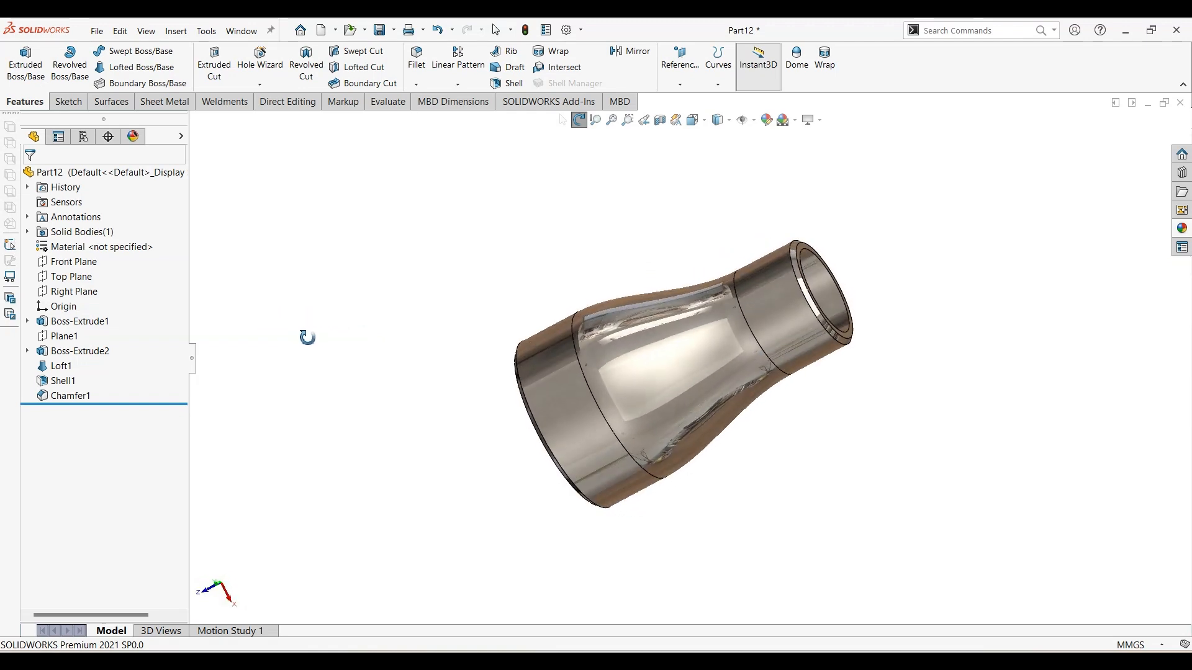